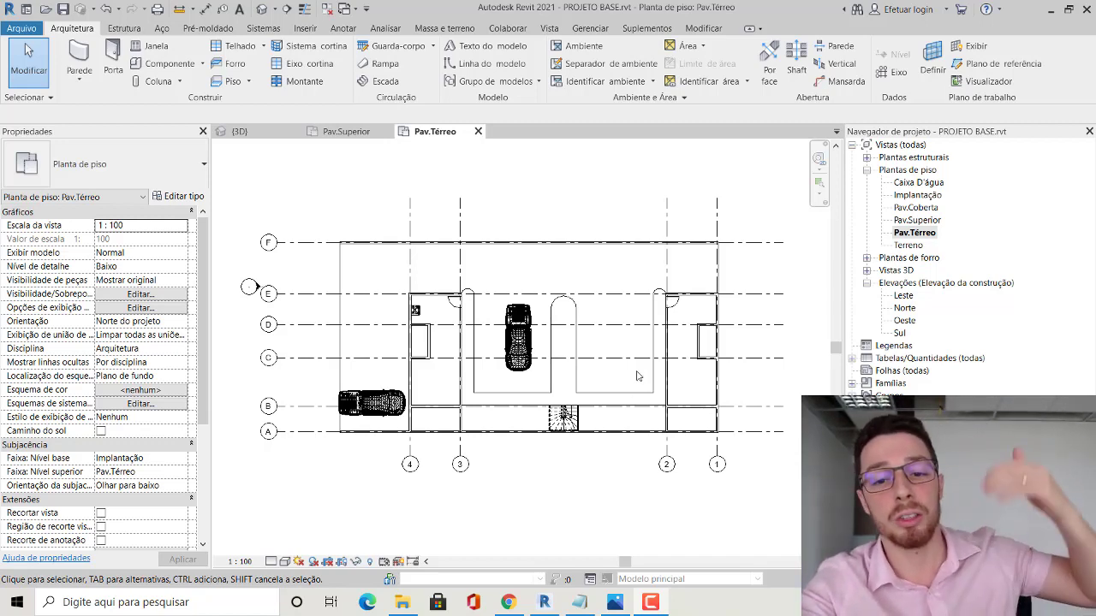
Start a structural column placement, then back out of it
{"action": "scroll", "coordinate": [670, 316], "scroll_direction": "up", "scroll_amount": 2}
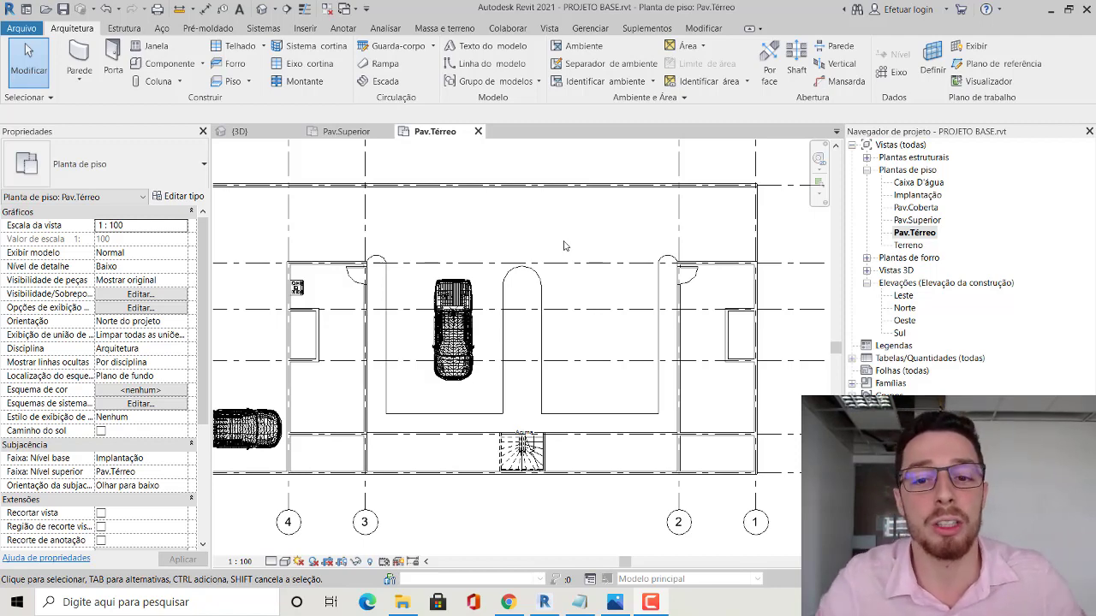
{"action": "scroll", "coordinate": [612, 220], "scroll_direction": "down", "scroll_amount": 2}
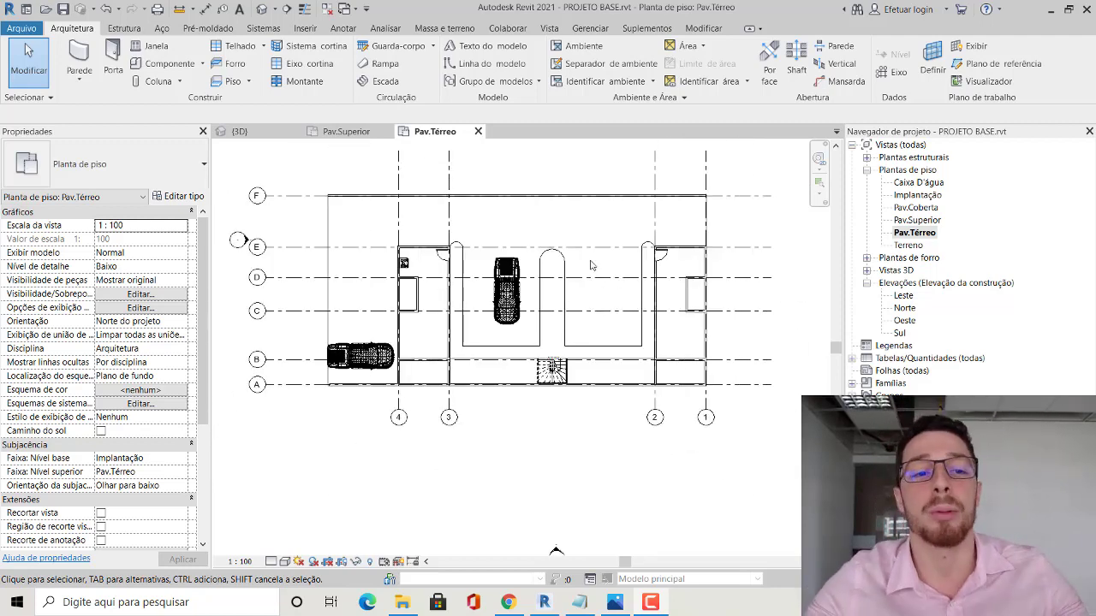
{"action": "left_click", "coordinate": [180, 81]}
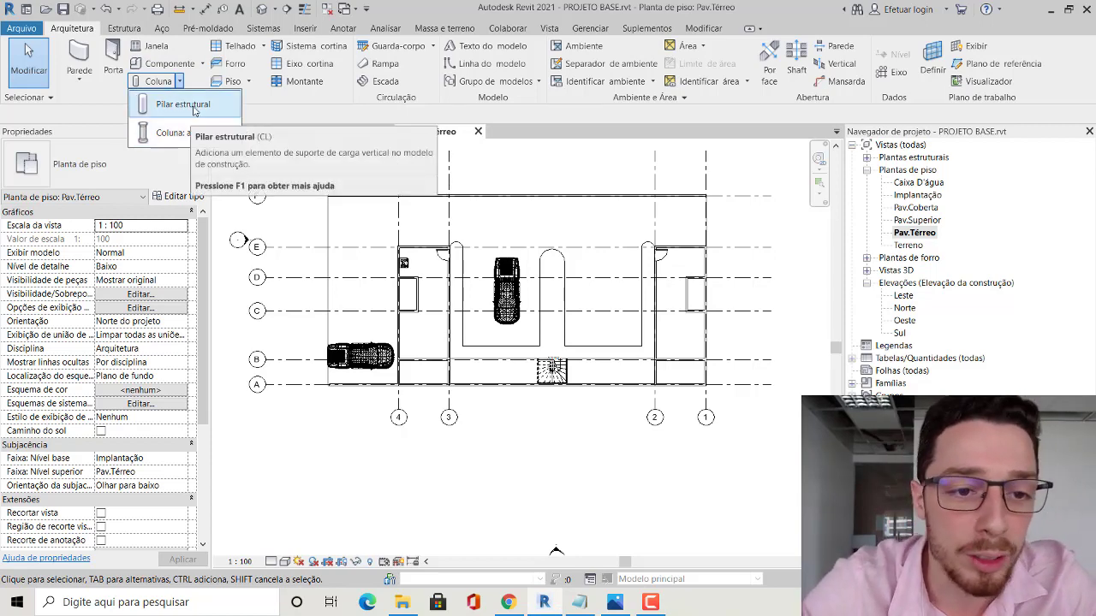
{"action": "left_click", "coordinate": [194, 111]}
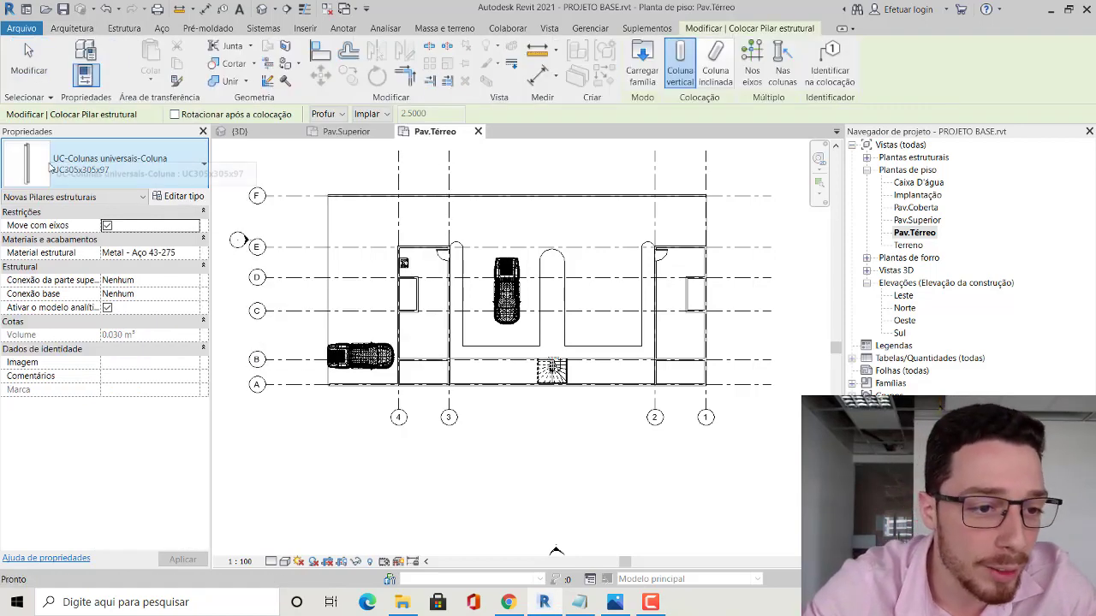
{"action": "left_click", "coordinate": [29, 64]}
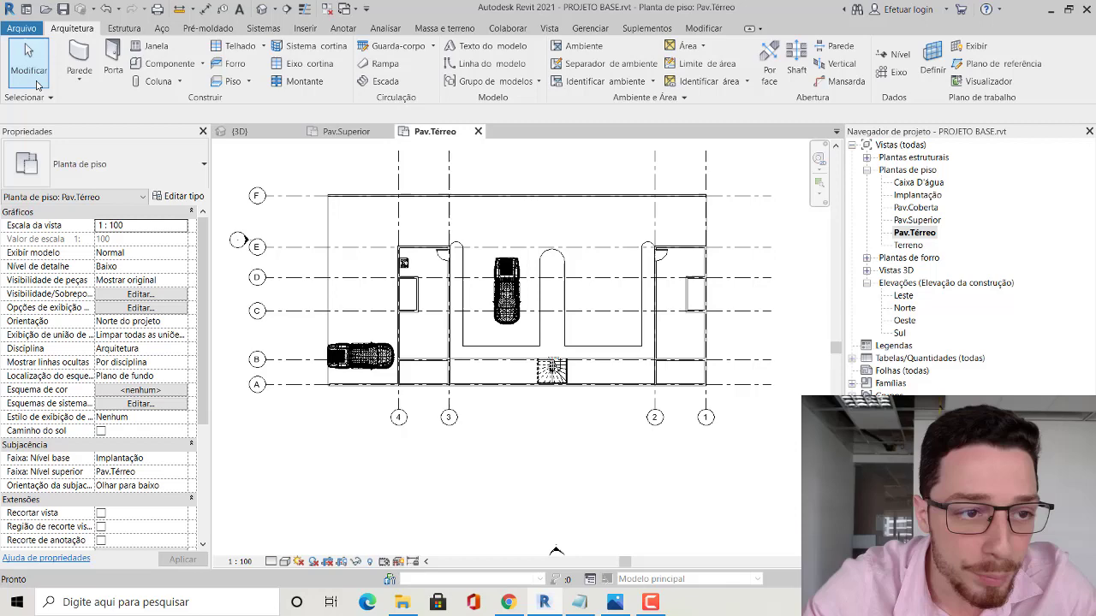
Choose the architectural column M_Coluna retangular 0,20x0,15 and open its type properties
{"action": "left_click", "coordinate": [178, 81]}
{"action": "left_click", "coordinate": [184, 137]}
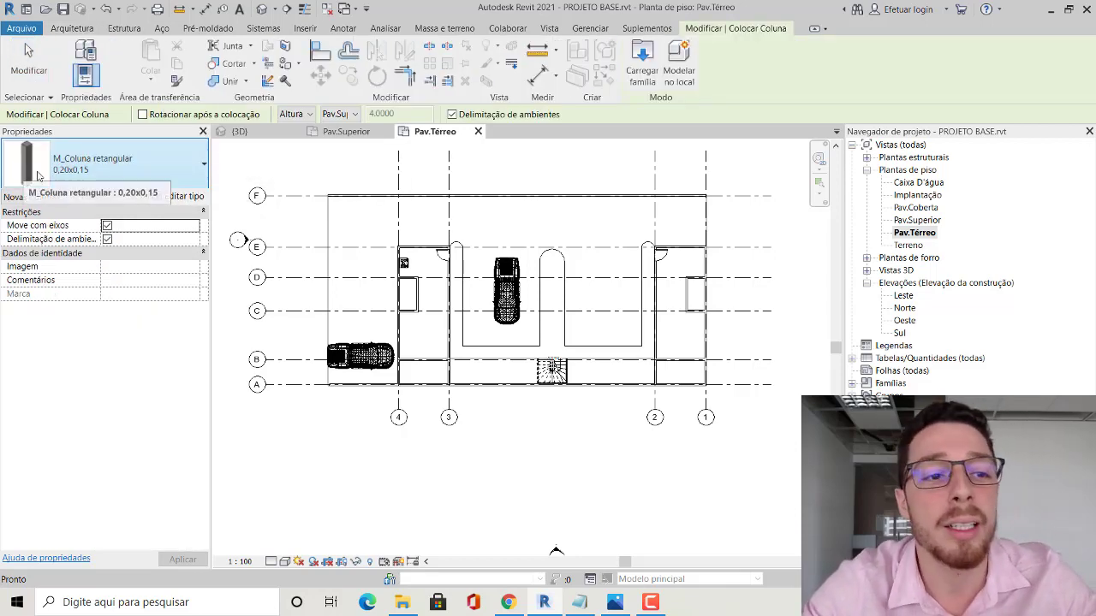
{"action": "left_click", "coordinate": [201, 179]}
{"action": "left_click", "coordinate": [201, 179]}
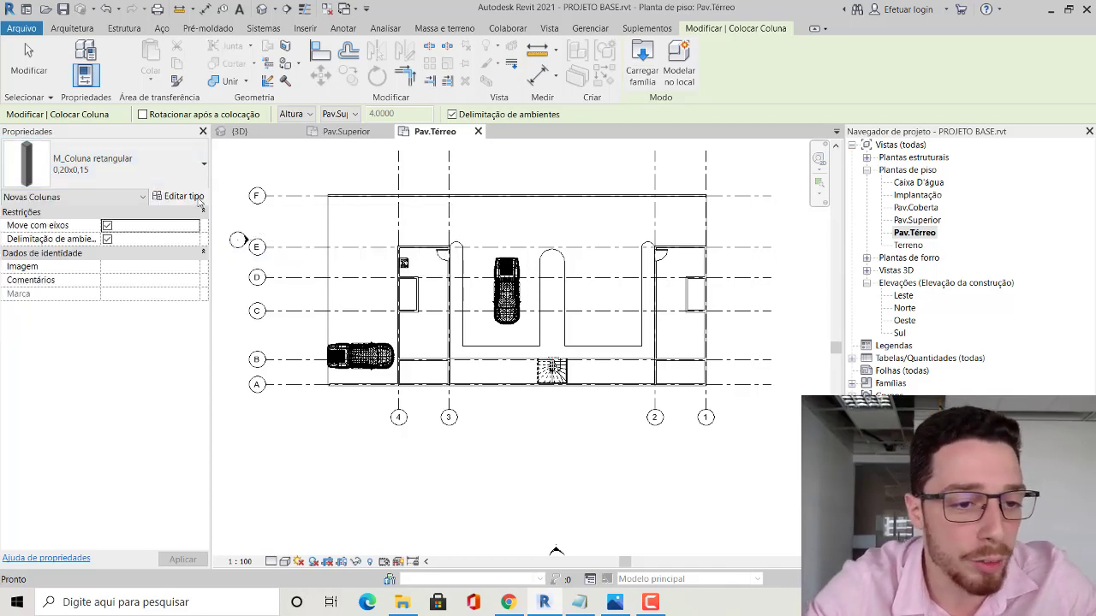
{"action": "left_click", "coordinate": [180, 196]}
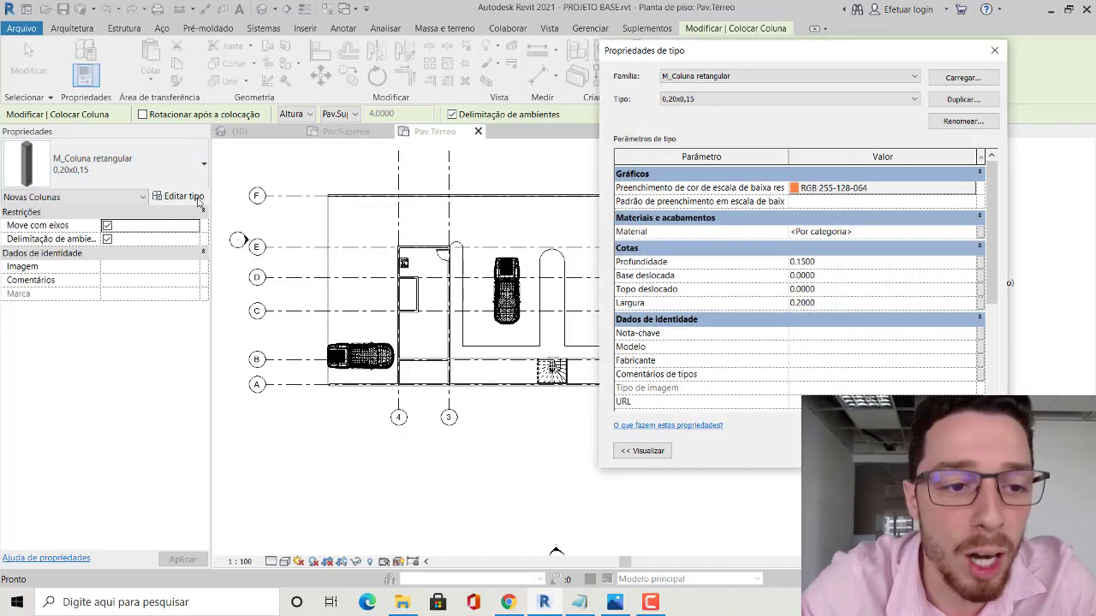
Duplicate the 0,20x0,15 type as 0.15x0.15 and set its width to 0.15
{"action": "left_click", "coordinate": [960, 99]}
{"action": "type", "text": "0.15x0.1"}
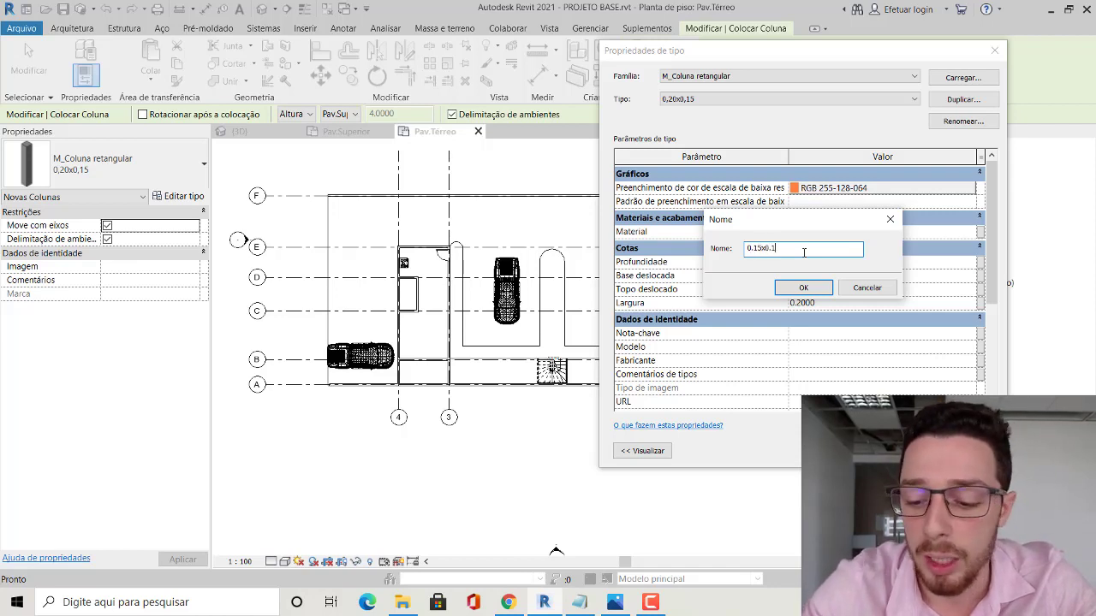
{"action": "type", "text": "5"}
{"action": "key", "text": "Return"}
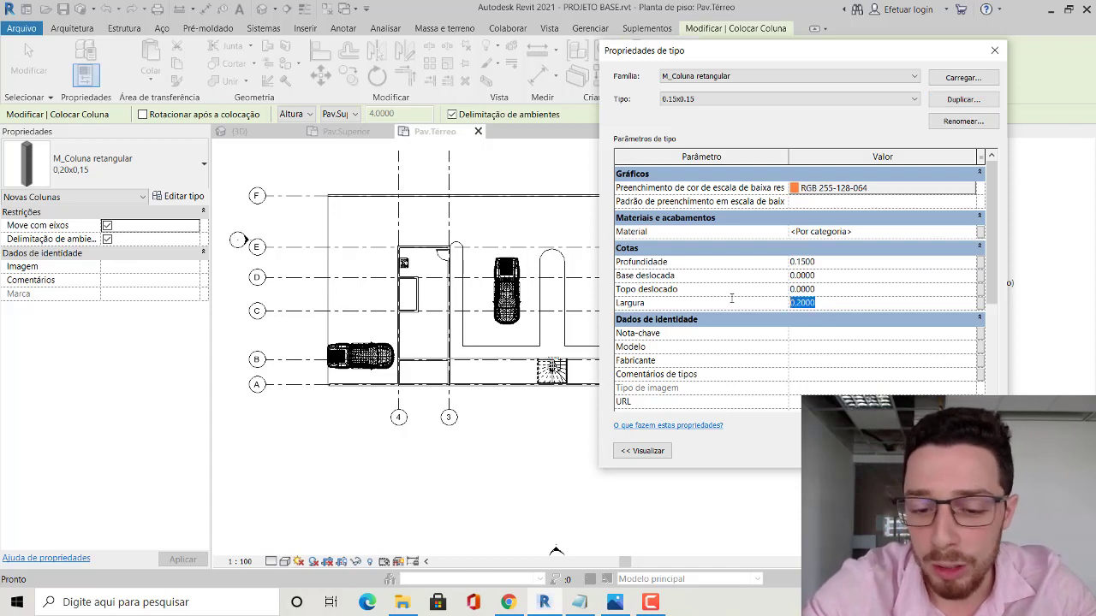
{"action": "type", "text": ".15"}
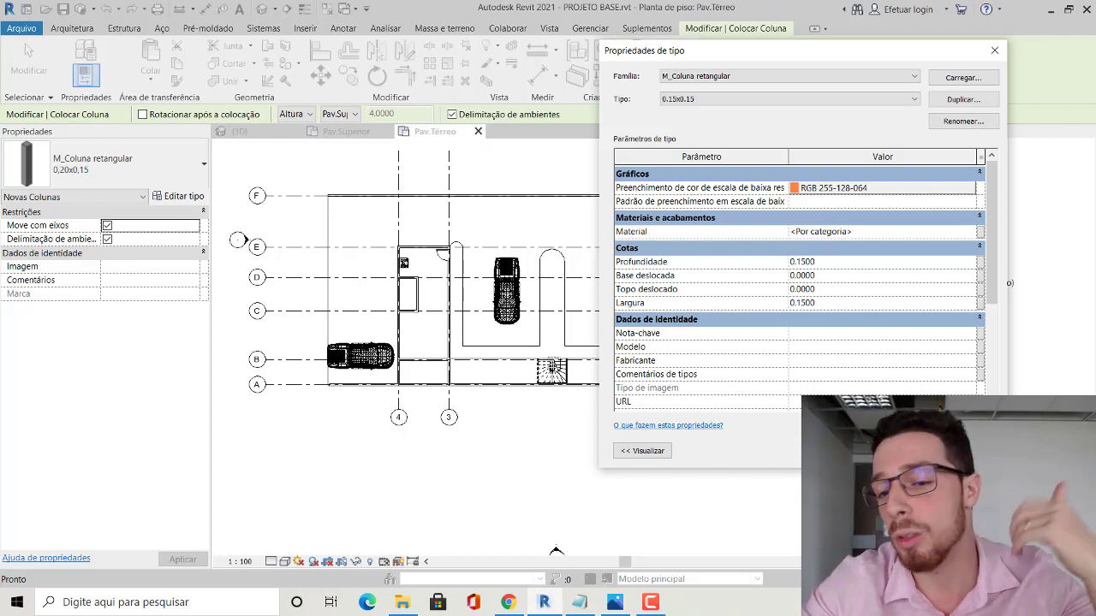
{"action": "left_click", "coordinate": [847, 450]}
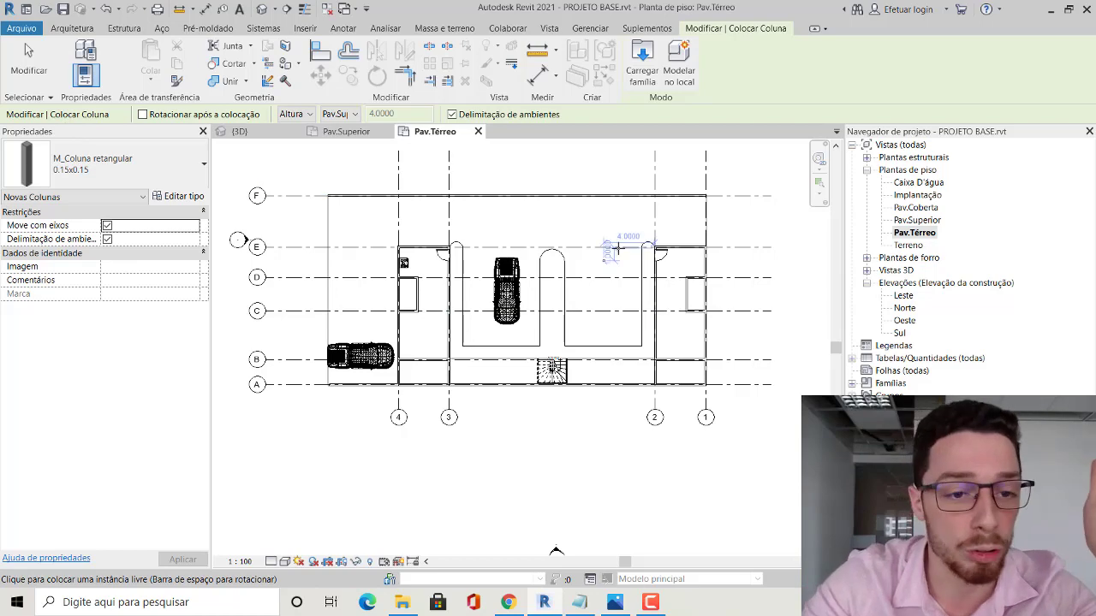
Place a 0.15x0.15 column at the grid E / grid 1 intersection and check its levels
{"action": "scroll", "coordinate": [706, 246], "scroll_direction": "up", "scroll_amount": 3}
{"action": "scroll", "coordinate": [707, 248], "scroll_direction": "up", "scroll_amount": 3}
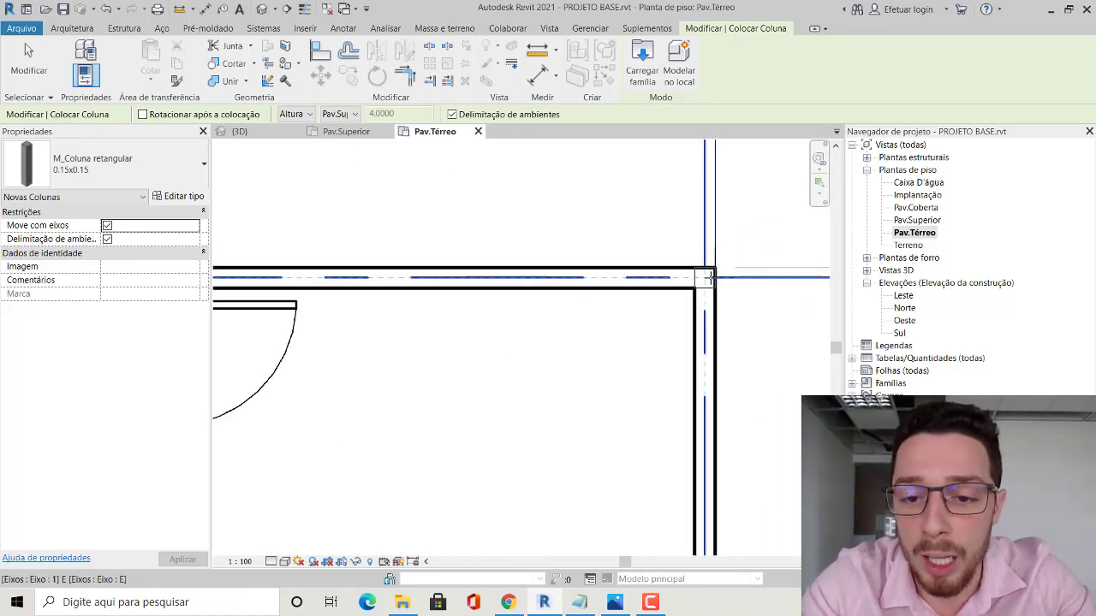
{"action": "left_click", "coordinate": [707, 276]}
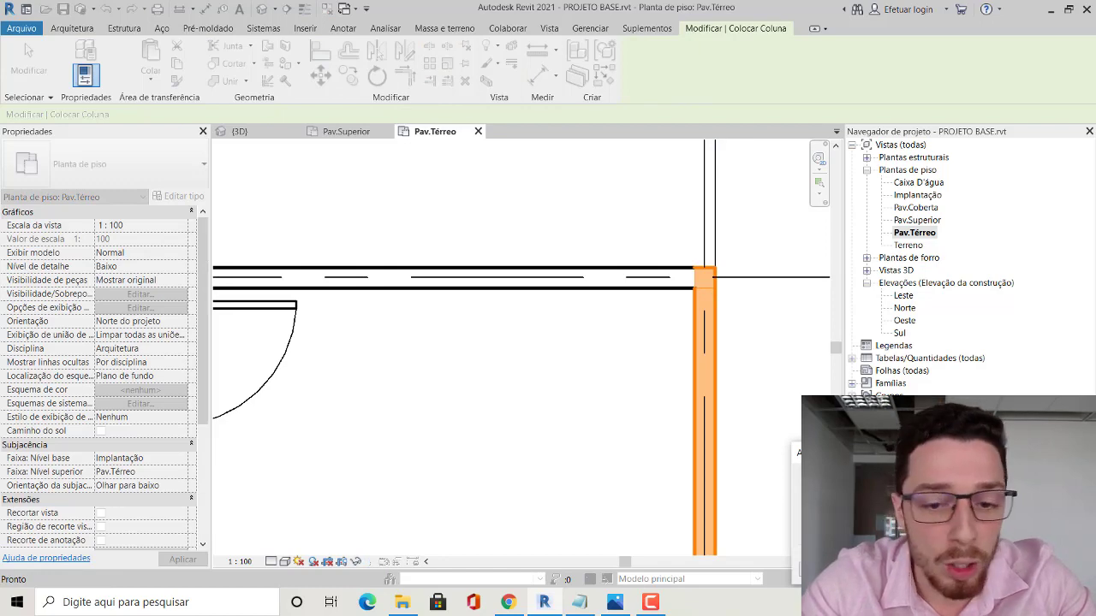
{"action": "key", "text": "Escape"}
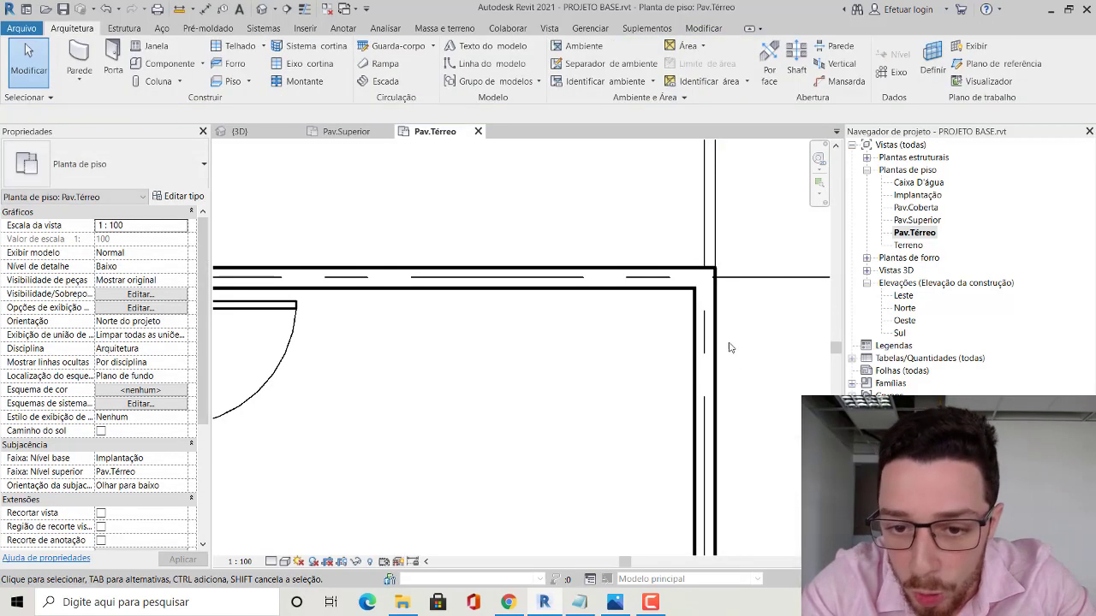
{"action": "left_click", "coordinate": [698, 286]}
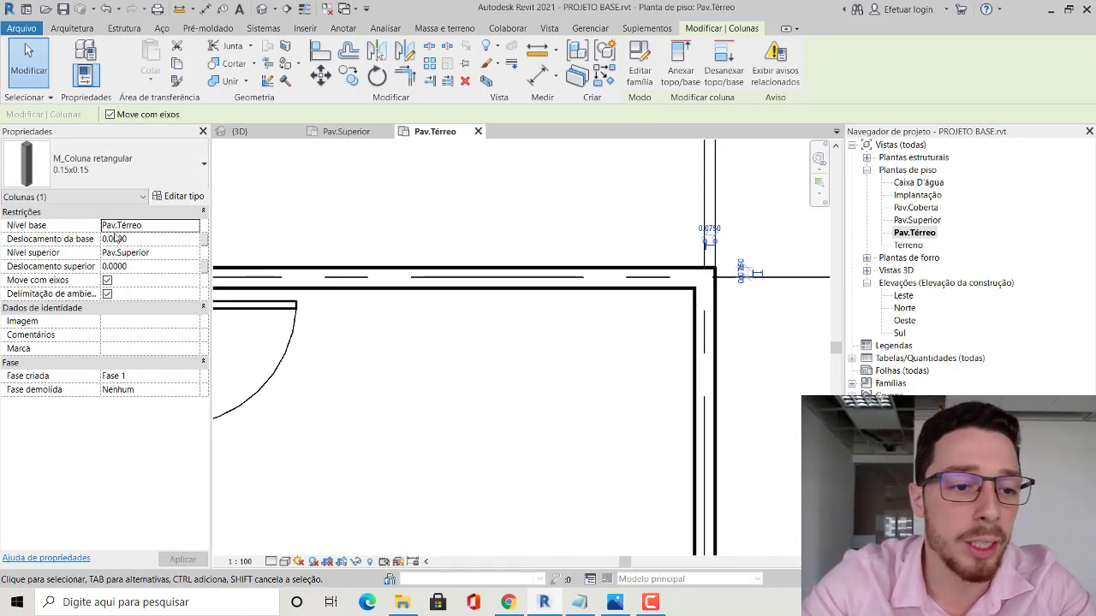
{"action": "key", "text": "Escape"}
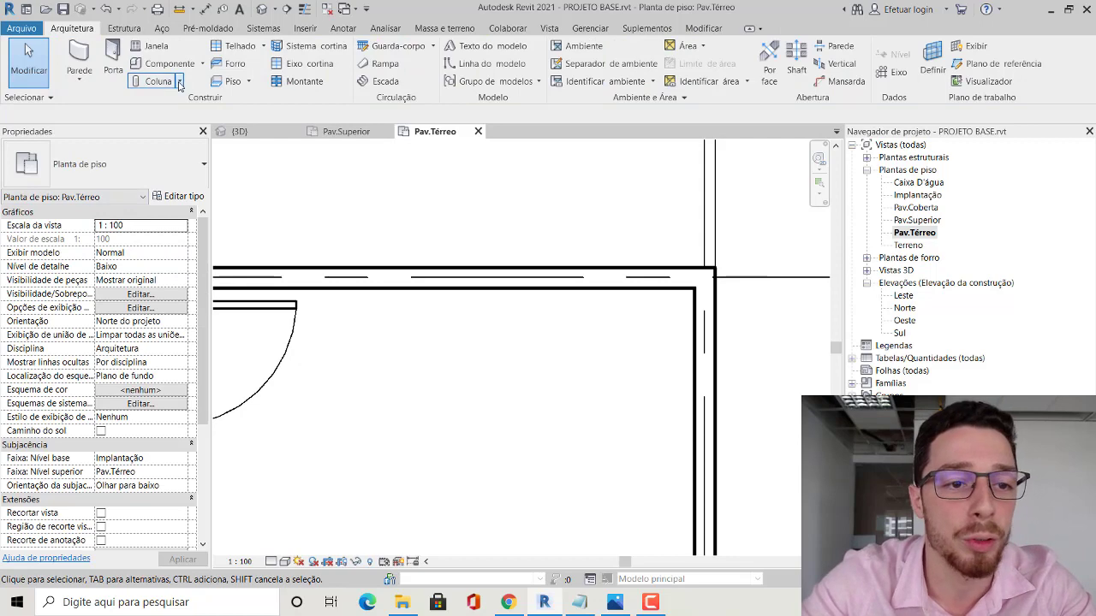
Place another 0.15x0.15 column at the wall corner on grid 1
{"action": "left_click", "coordinate": [179, 81]}
{"action": "left_click", "coordinate": [179, 134]}
{"action": "scroll", "coordinate": [557, 318], "scroll_direction": "down", "scroll_amount": 2}
{"action": "scroll", "coordinate": [588, 362], "scroll_direction": "up", "scroll_amount": 3}
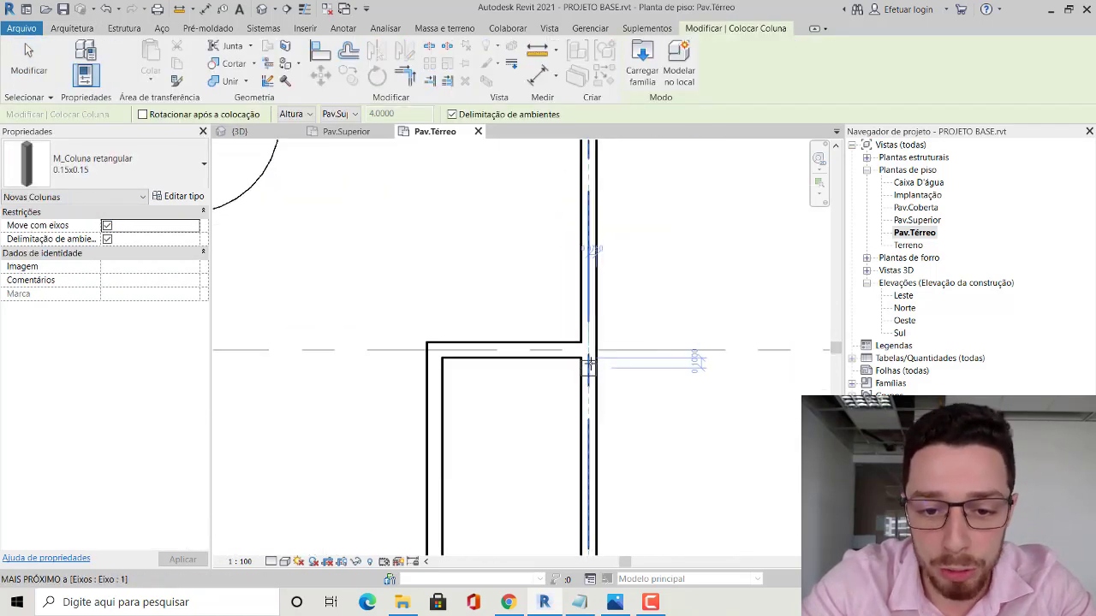
{"action": "left_click", "coordinate": [591, 349]}
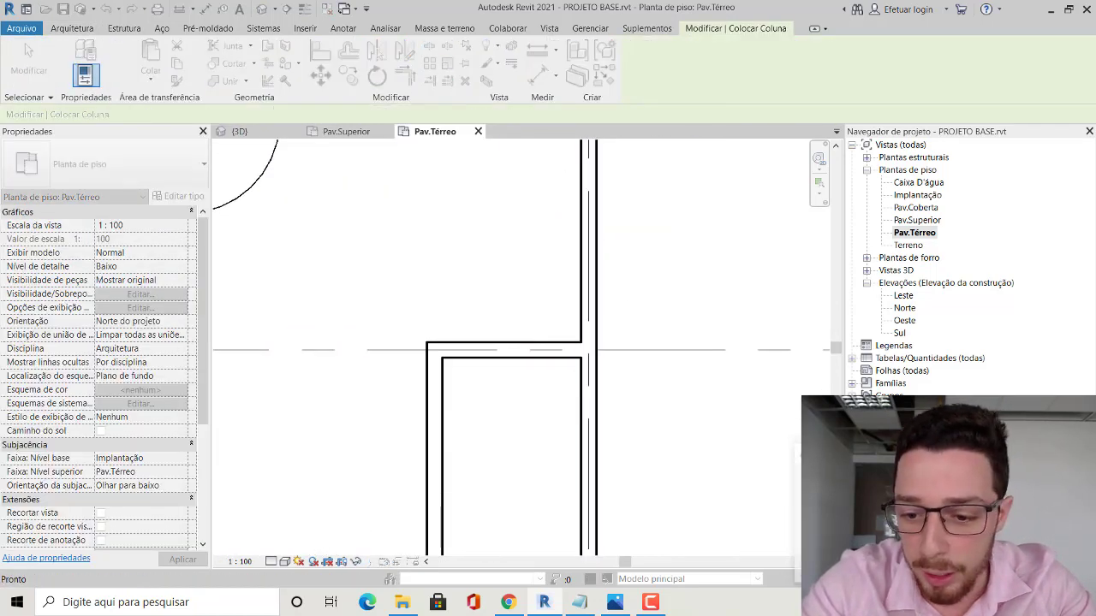
{"action": "key", "text": "Escape"}
{"action": "scroll", "coordinate": [522, 342], "scroll_direction": "down", "scroll_amount": 3}
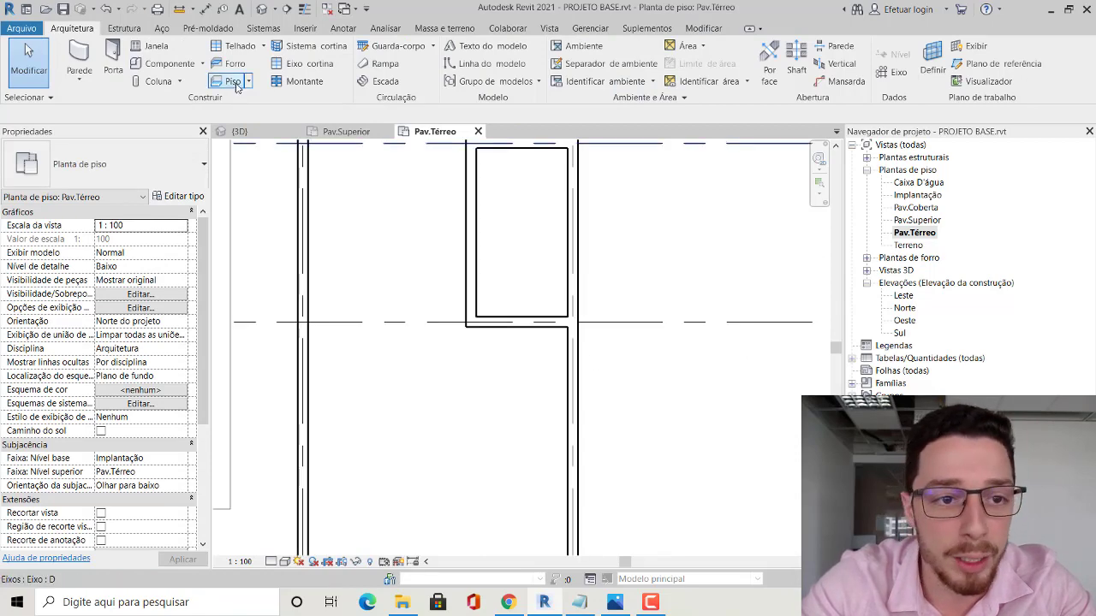
Start two more architectural column placements and cancel both
{"action": "left_click", "coordinate": [181, 81]}
{"action": "left_click", "coordinate": [195, 133]}
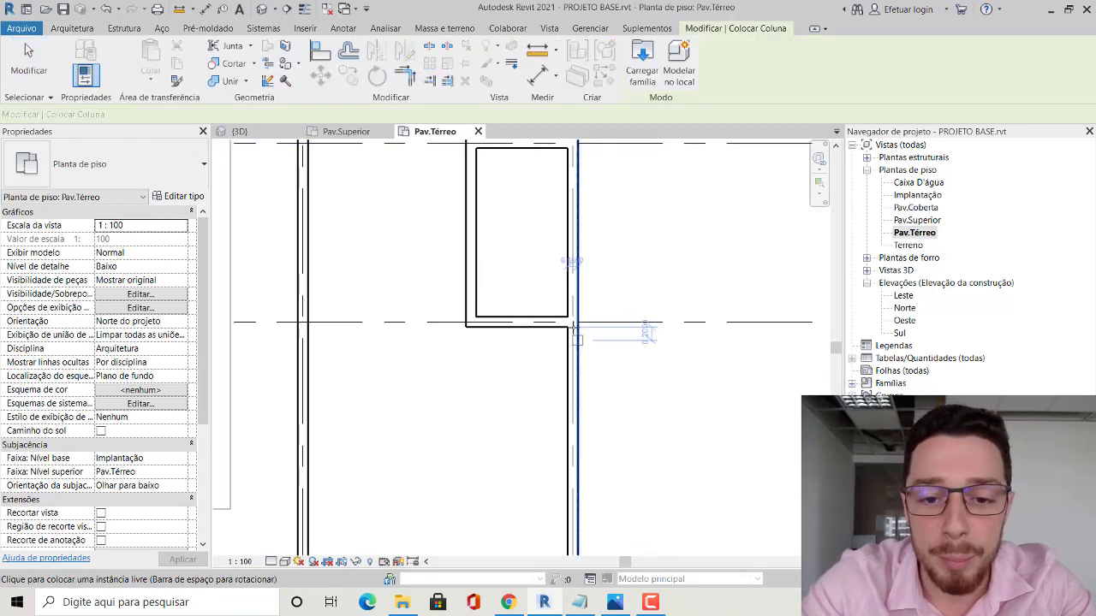
{"action": "scroll", "coordinate": [569, 325], "scroll_direction": "up", "scroll_amount": 3}
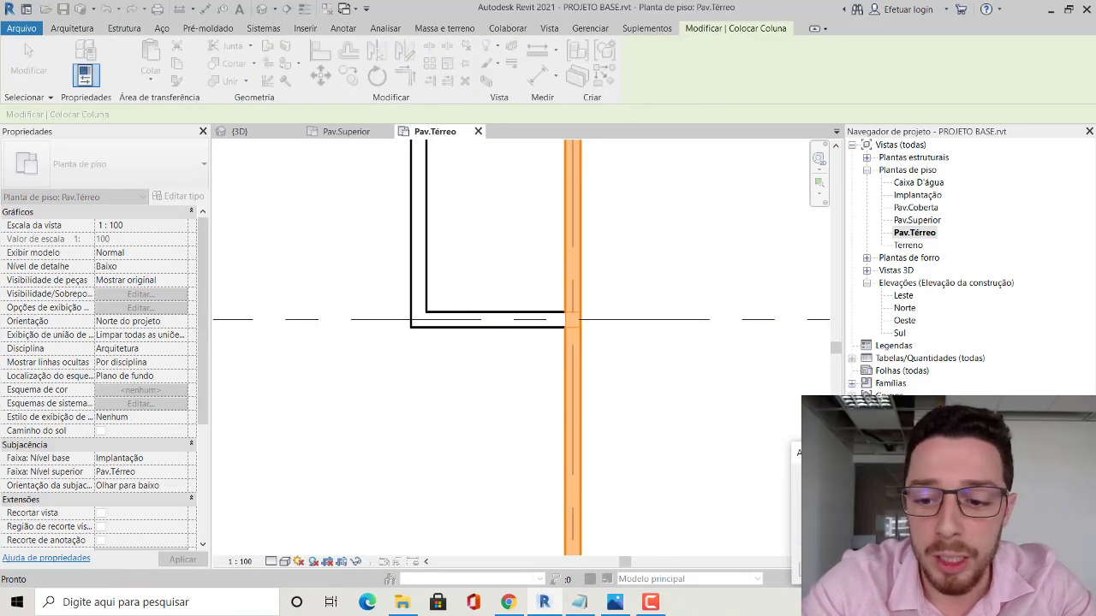
{"action": "key", "text": "Escape"}
{"action": "scroll", "coordinate": [673, 420], "scroll_direction": "down", "scroll_amount": 3}
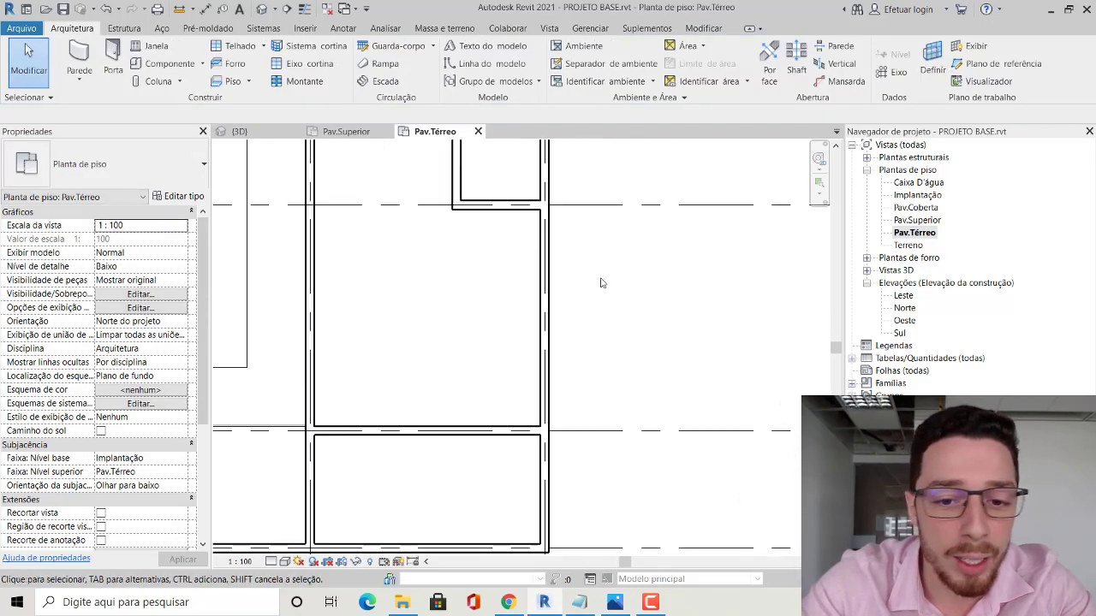
{"action": "left_click", "coordinate": [181, 81]}
{"action": "left_click", "coordinate": [196, 133]}
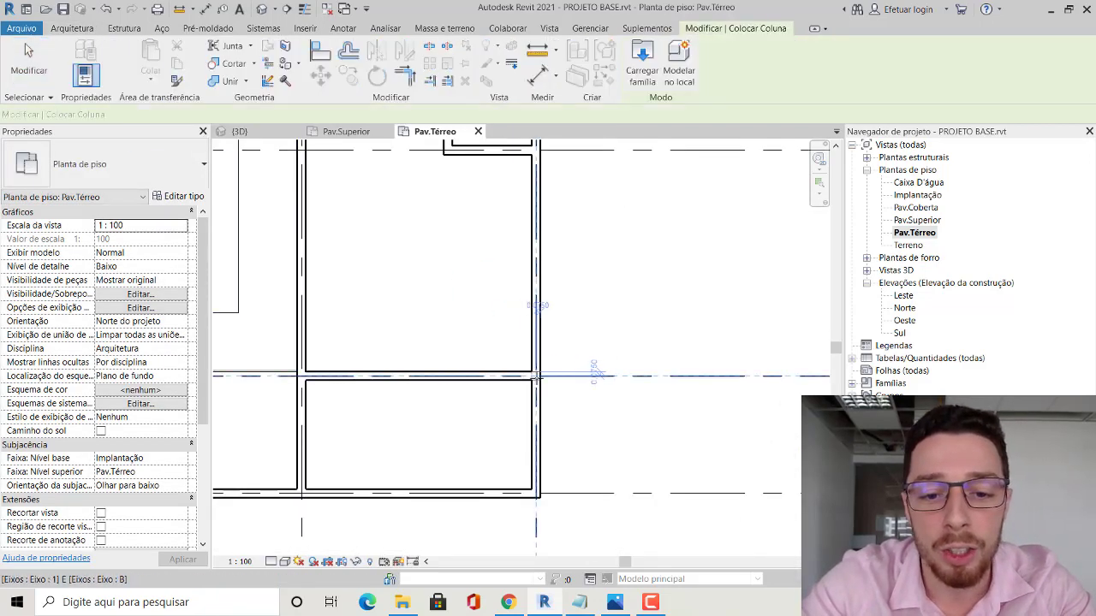
{"action": "key", "text": "Escape"}
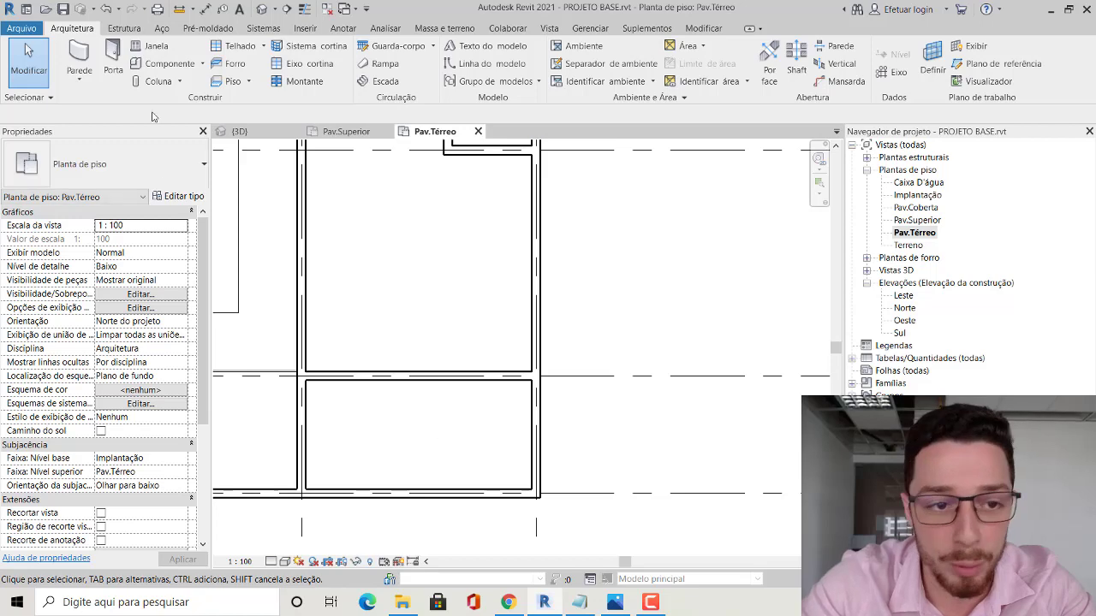
Start a column placement near grid A, cancel it, and zoom out
{"action": "left_click", "coordinate": [179, 83]}
{"action": "left_click", "coordinate": [195, 129]}
{"action": "scroll", "coordinate": [548, 496], "scroll_direction": "up", "scroll_amount": 3}
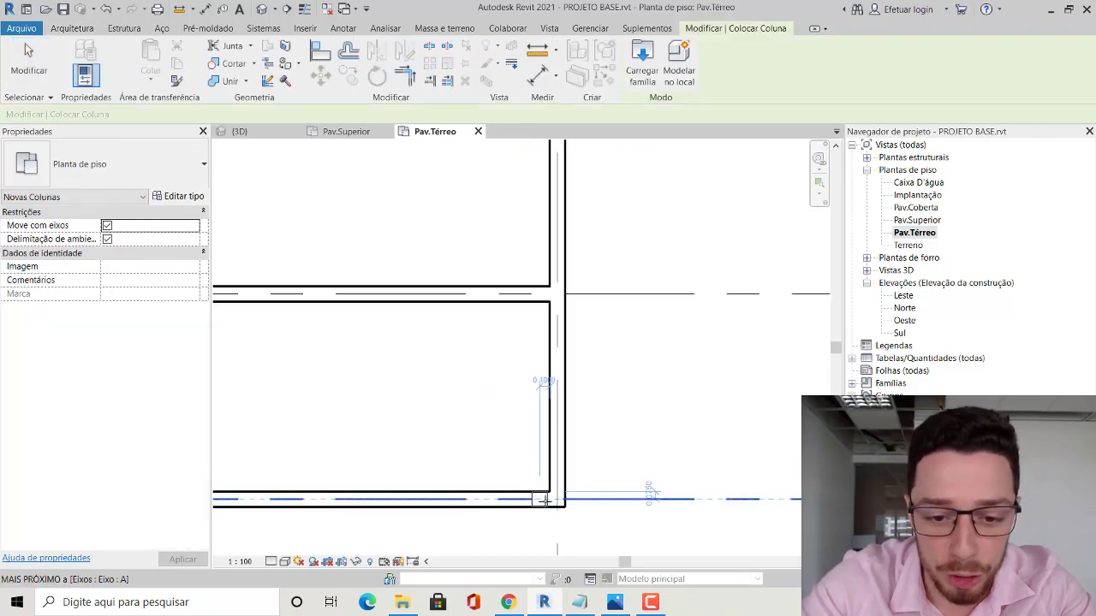
{"action": "key", "text": "Escape"}
{"action": "key", "text": "Escape"}
{"action": "scroll", "coordinate": [713, 477], "scroll_direction": "down", "scroll_amount": 3}
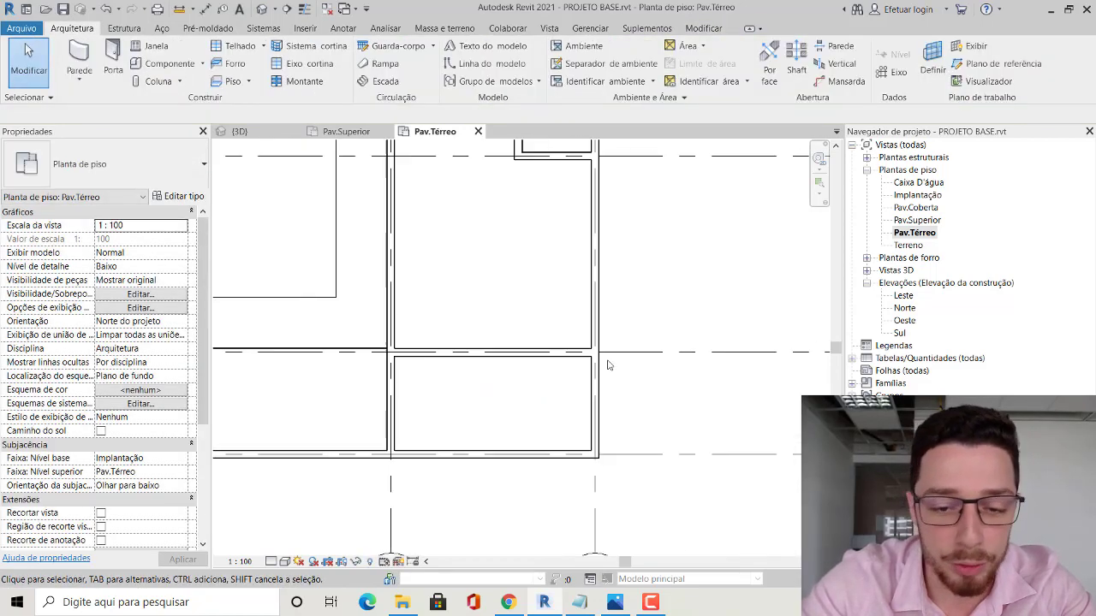
{"action": "scroll", "coordinate": [606, 366], "scroll_direction": "down", "scroll_amount": 3}
{"action": "scroll", "coordinate": [603, 334], "scroll_direction": "down", "scroll_amount": 2}
Review the garage walls, floors and columns in Filter, then show PROJETO MODELO.png
{"action": "middle_click_drag", "start_coordinate": [683, 315], "coordinate": [683, 229]}
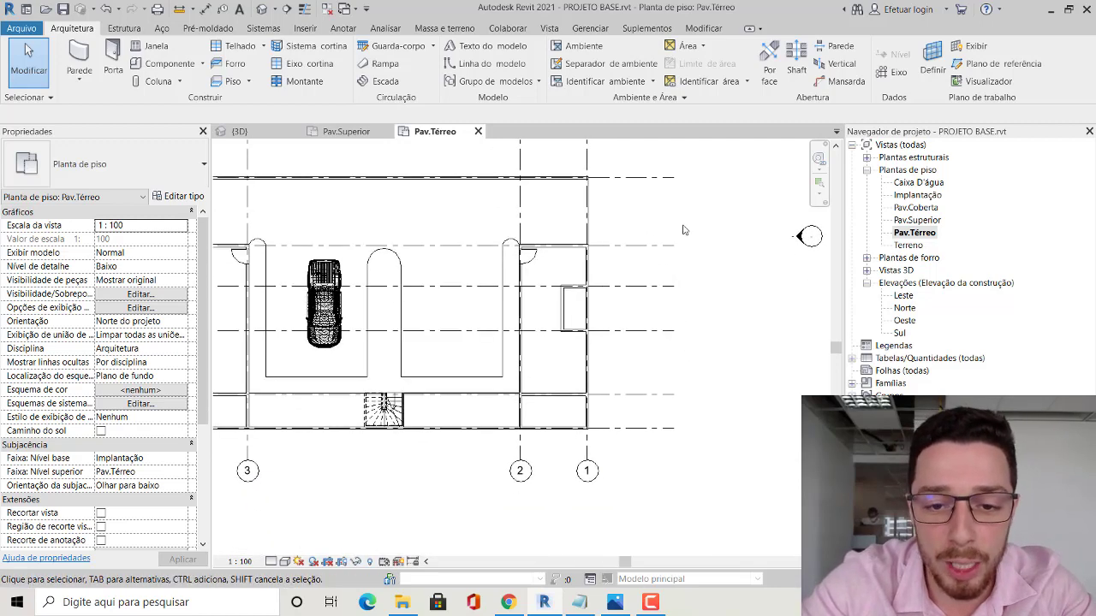
{"action": "left_click_drag", "start_coordinate": [642, 220], "coordinate": [557, 448]}
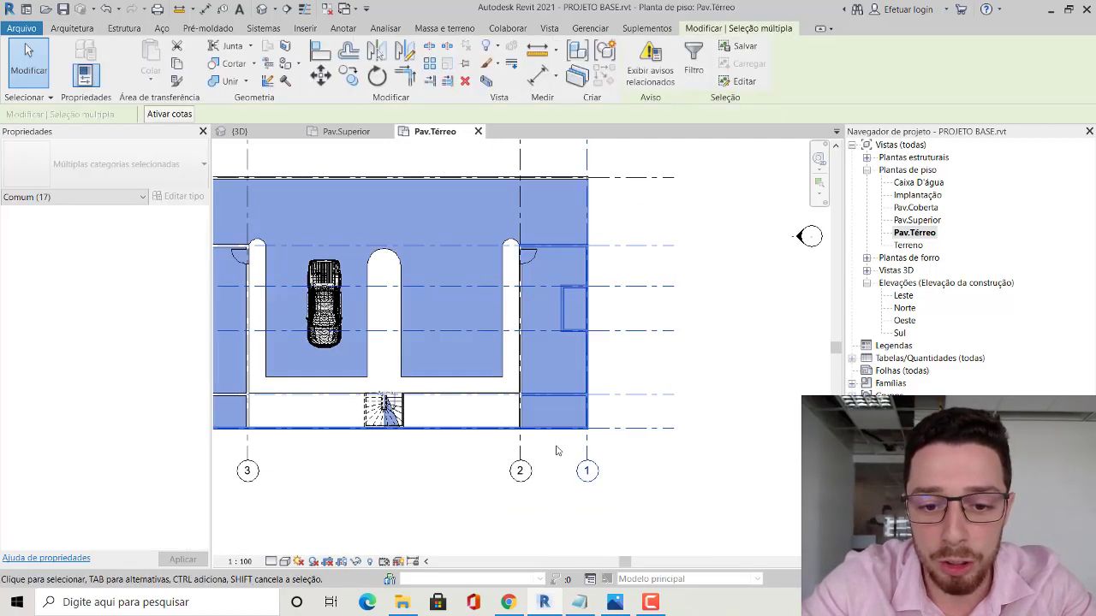
{"action": "left_click", "coordinate": [693, 53]}
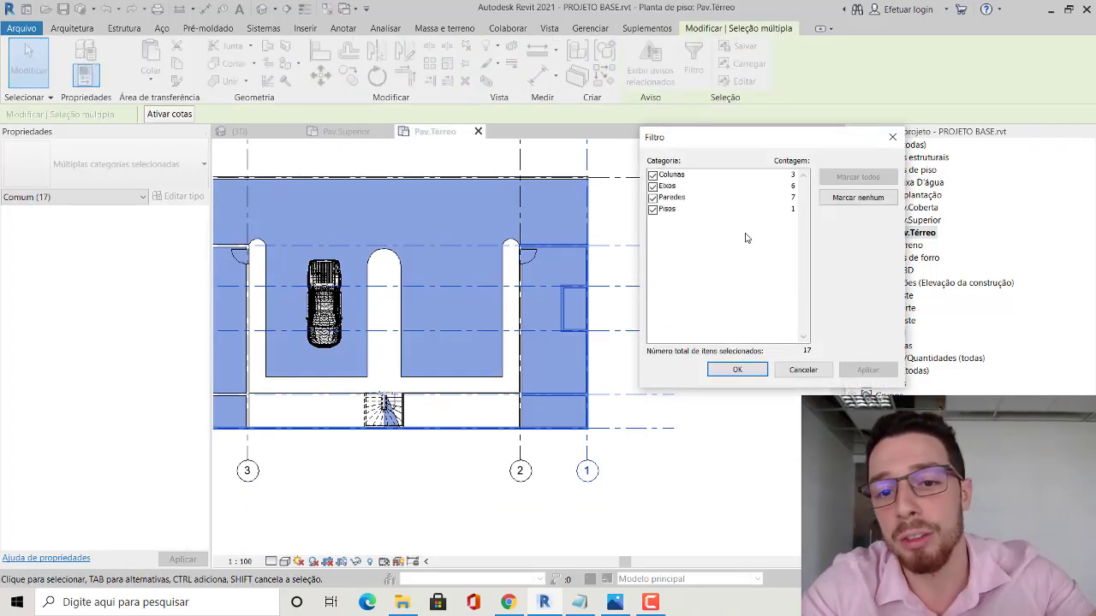
{"action": "left_click", "coordinate": [789, 372]}
{"action": "key", "text": "Escape"}
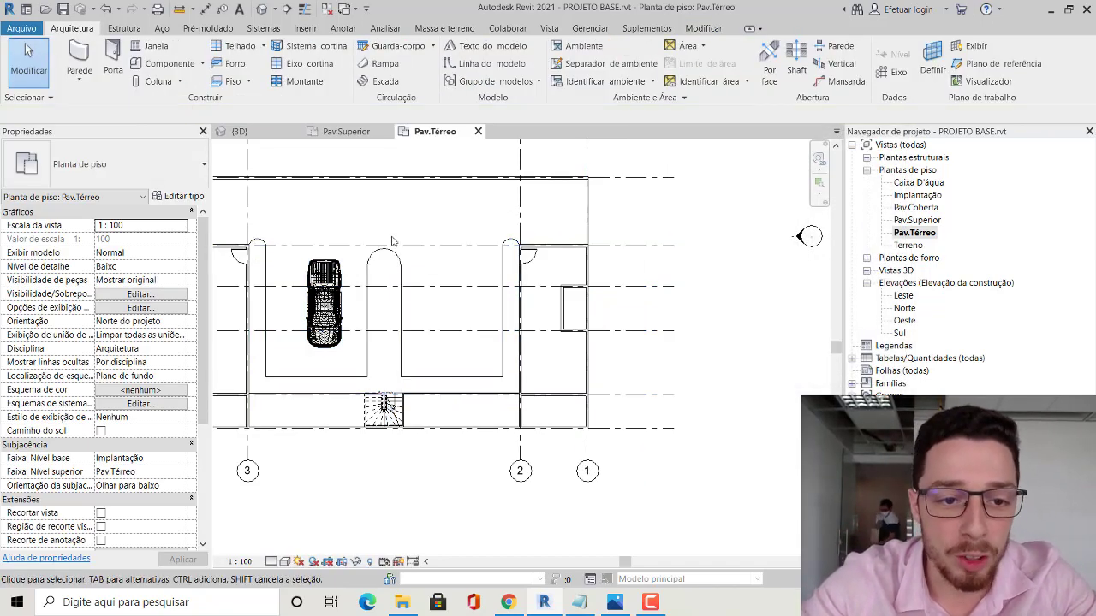
{"action": "middle_click_drag", "start_coordinate": [407, 280], "coordinate": [512, 294]}
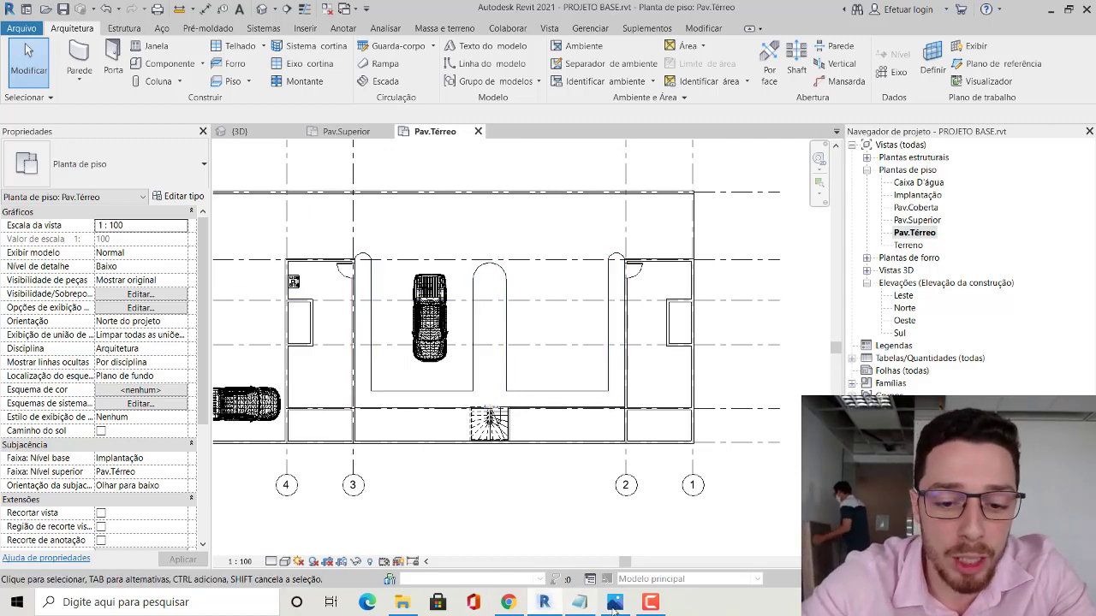
{"action": "left_click", "coordinate": [613, 603]}
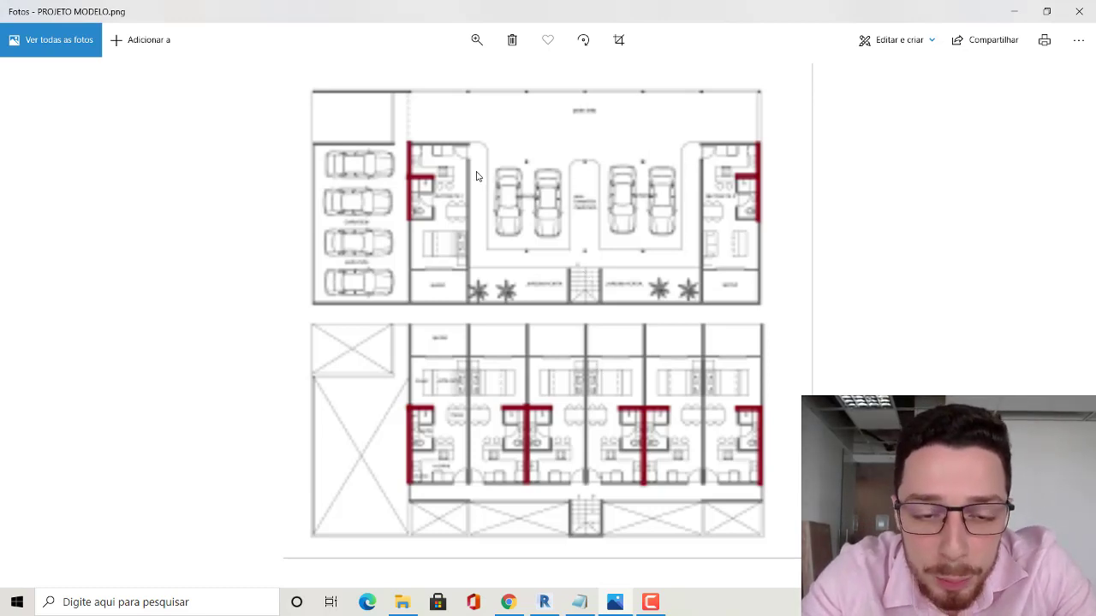
Compare the reference image with the Pav.Térreo plan, ending back in Revit
{"action": "key", "text": "alt+Tab"}
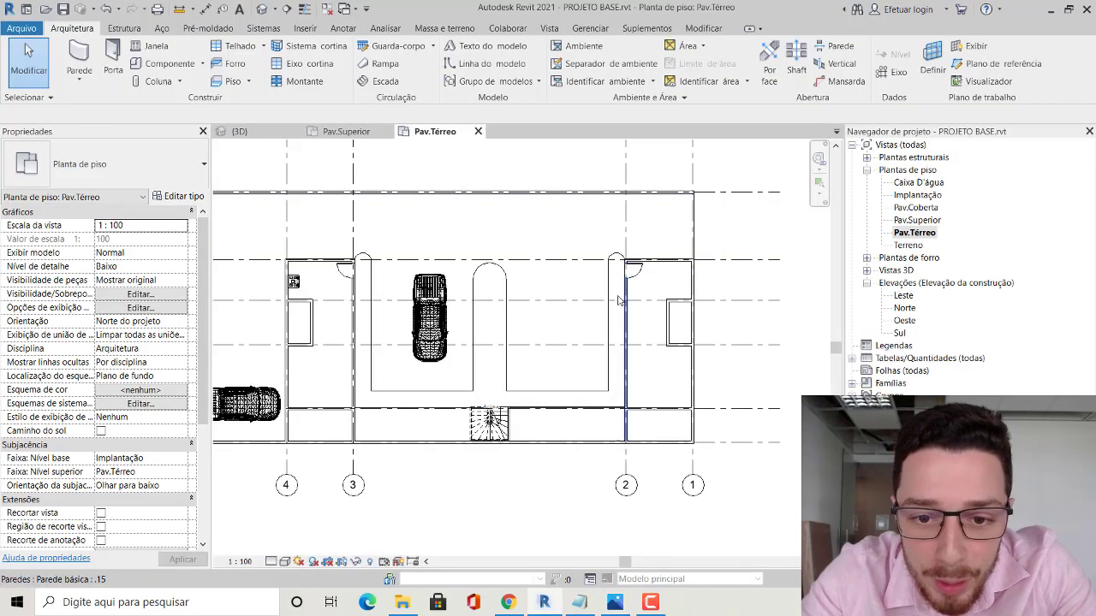
{"action": "key", "text": "alt+Tab"}
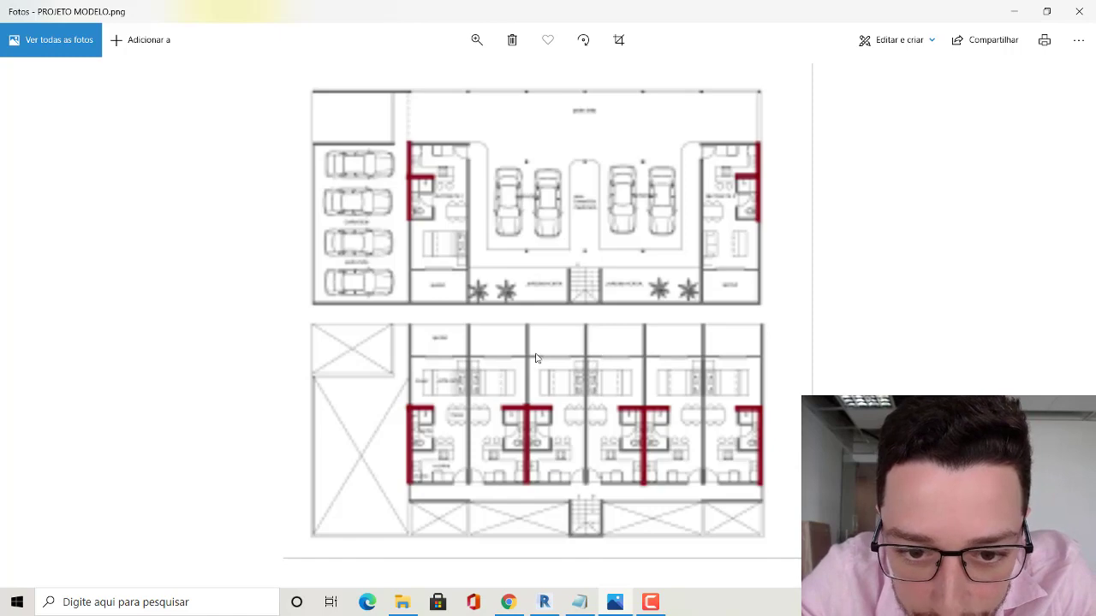
{"action": "key", "text": "alt+Tab"}
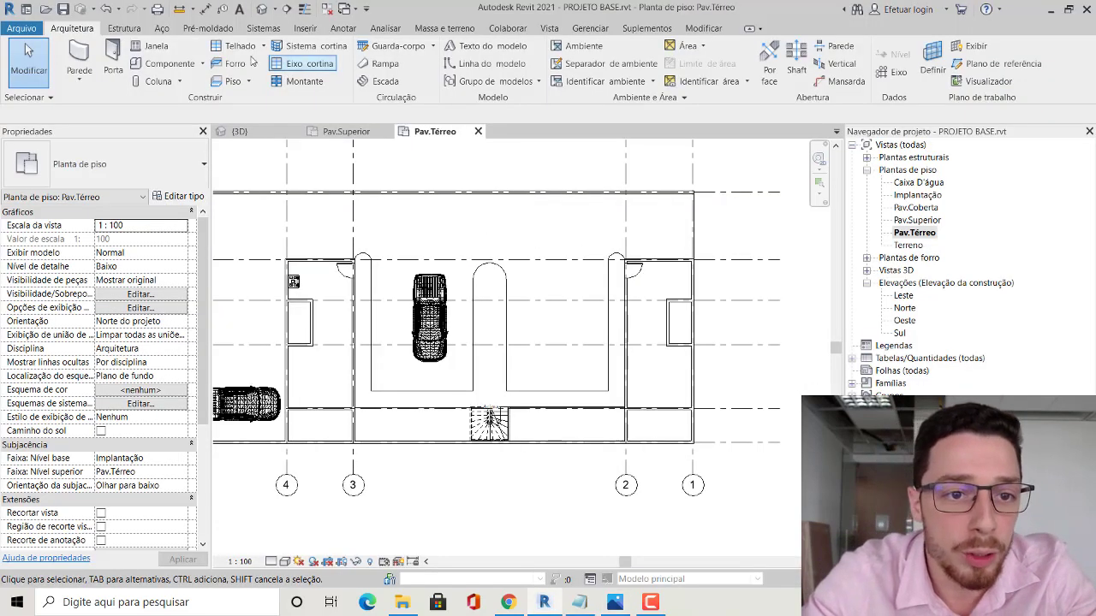
Start placing 0.15x0.15 architectural columns after checking positions on the reference image
{"action": "left_click", "coordinate": [180, 82]}
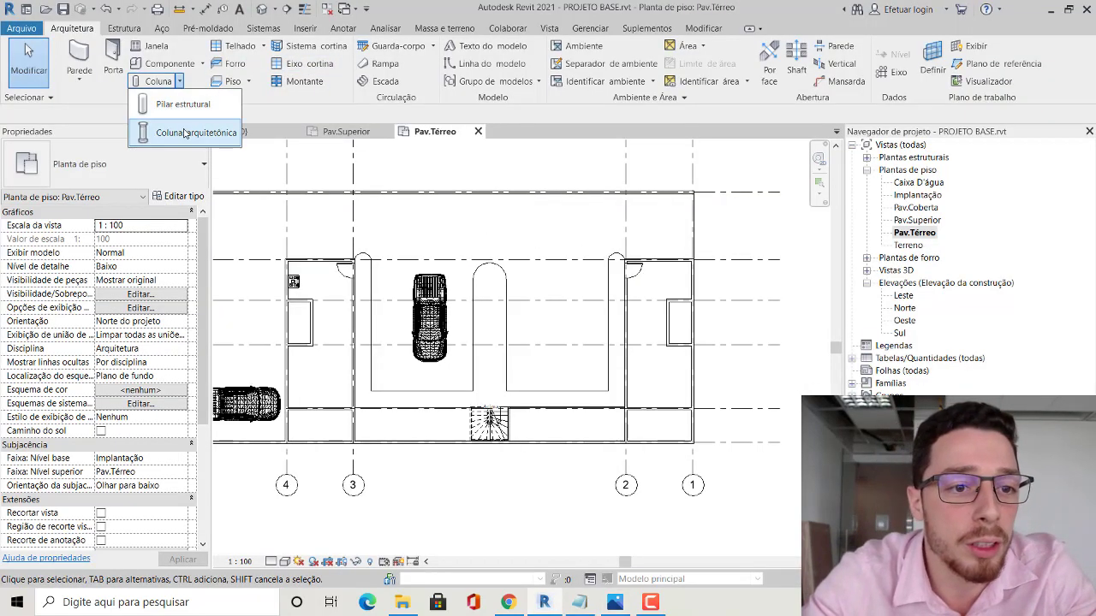
{"action": "left_click", "coordinate": [184, 128]}
{"action": "scroll", "coordinate": [490, 246], "scroll_direction": "up", "scroll_amount": 1}
{"action": "scroll", "coordinate": [491, 246], "scroll_direction": "up", "scroll_amount": 2}
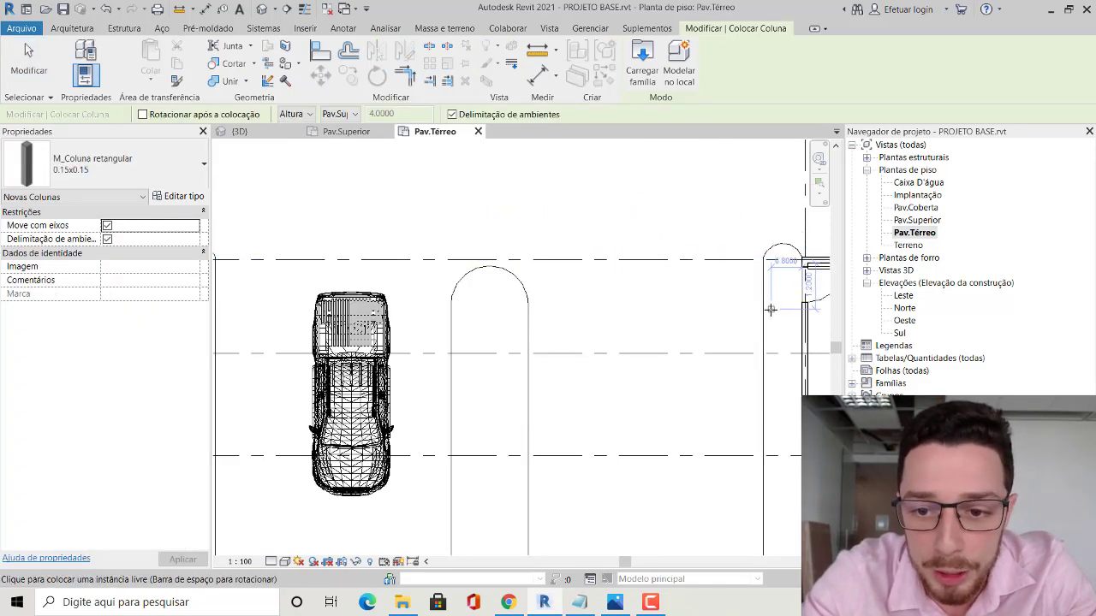
{"action": "key", "text": "alt+Tab"}
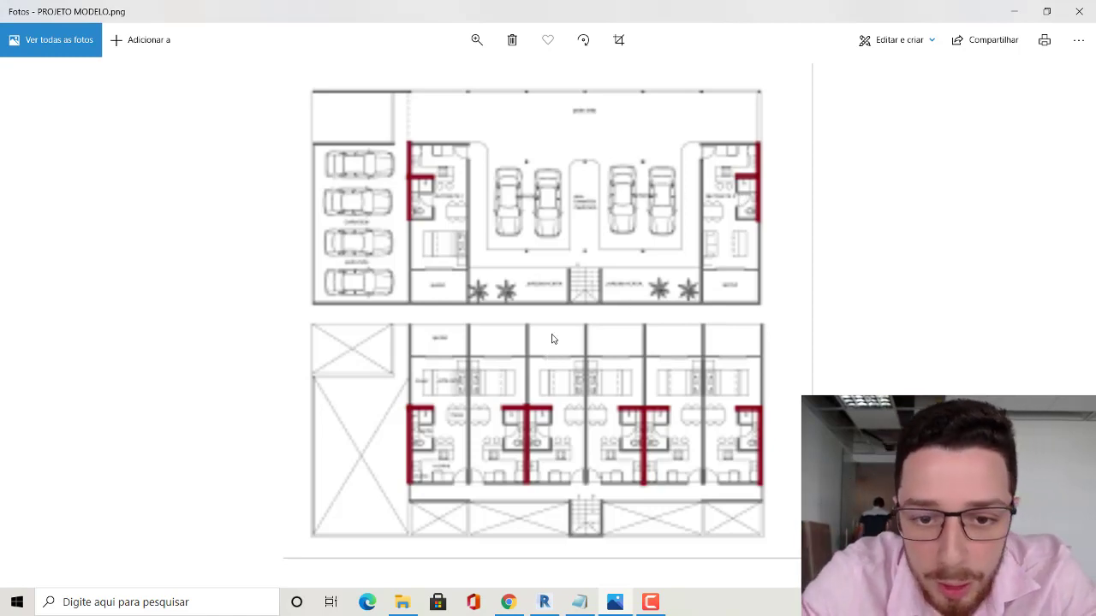
{"action": "key", "text": "alt+Tab"}
Place three columns along grid line E and finish placement
{"action": "scroll", "coordinate": [667, 257], "scroll_direction": "down", "scroll_amount": 2}
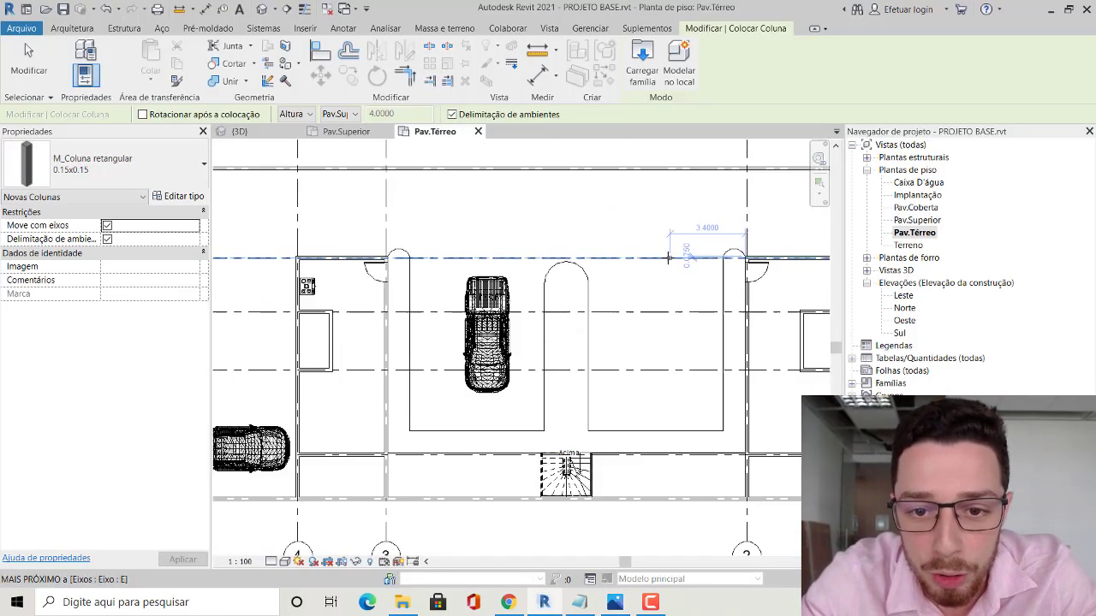
{"action": "scroll", "coordinate": [730, 302], "scroll_direction": "up", "scroll_amount": 2}
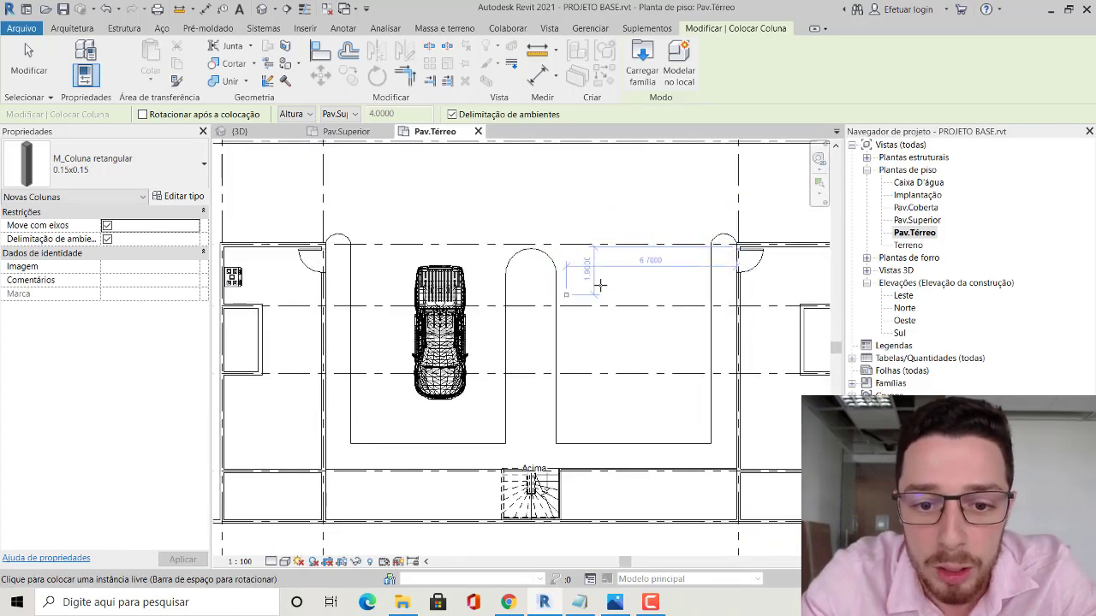
{"action": "left_click", "coordinate": [616, 249]}
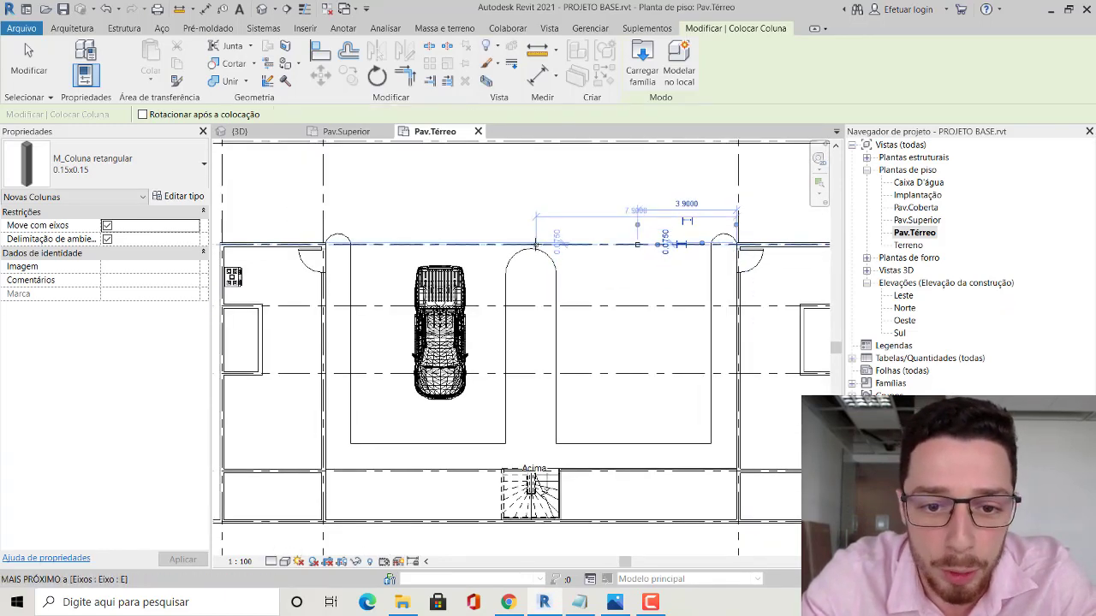
{"action": "left_click", "coordinate": [529, 243]}
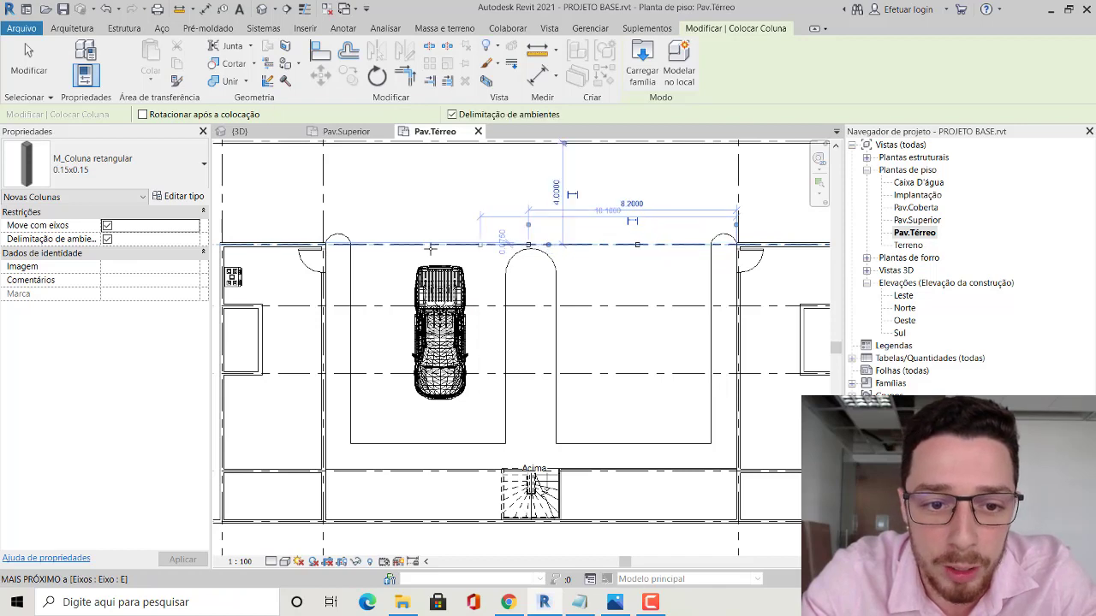
{"action": "left_click", "coordinate": [386, 245]}
{"action": "key", "text": "Escape"}
{"action": "key", "text": "Escape"}
Open the 3D view, orbit to the ground floor, and select the long front wall
{"action": "left_click", "coordinate": [548, 28]}
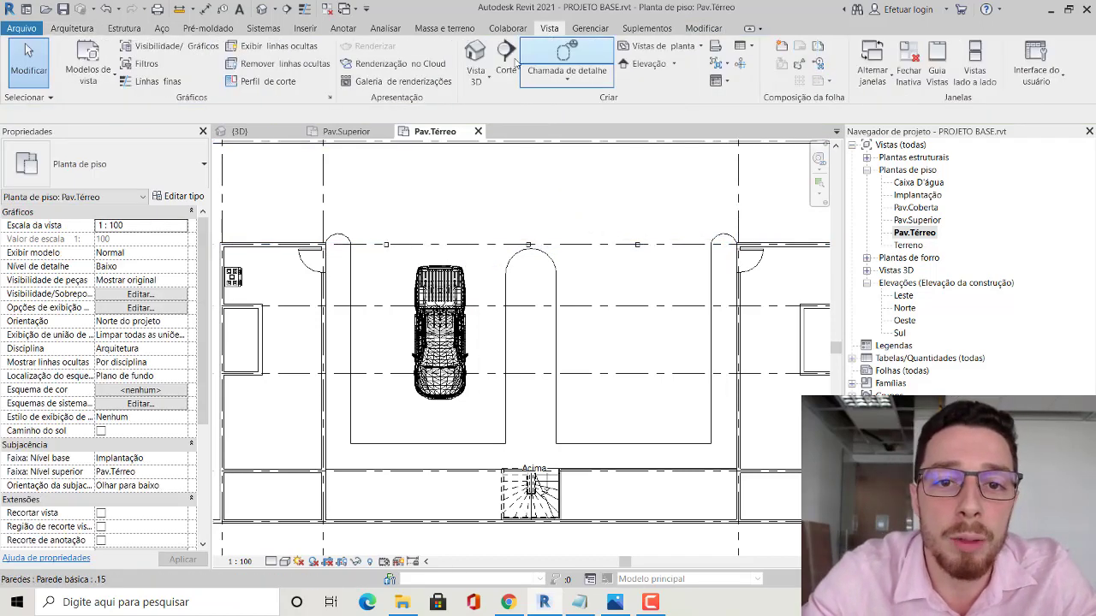
{"action": "left_click", "coordinate": [486, 57]}
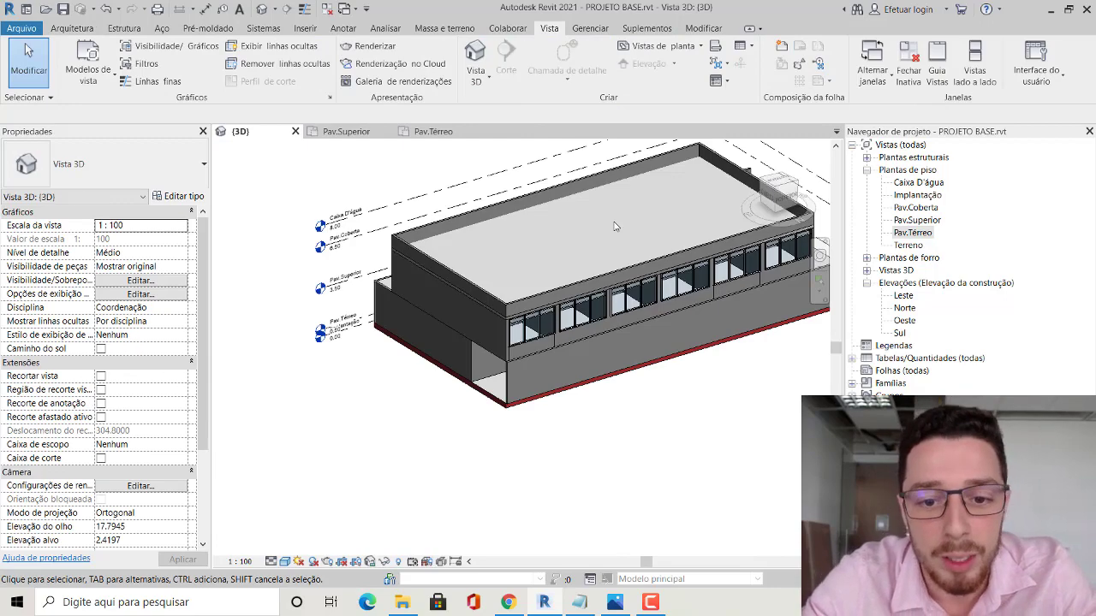
{"action": "mouse_move", "coordinate": [584, 349]}
{"action": "middle_mouse_down", "text": "shift"}
{"action": "mouse_move", "coordinate": [374, 318]}
{"action": "mouse_move", "coordinate": [557, 364]}
{"action": "middle_mouse_up", "text": "shift"}
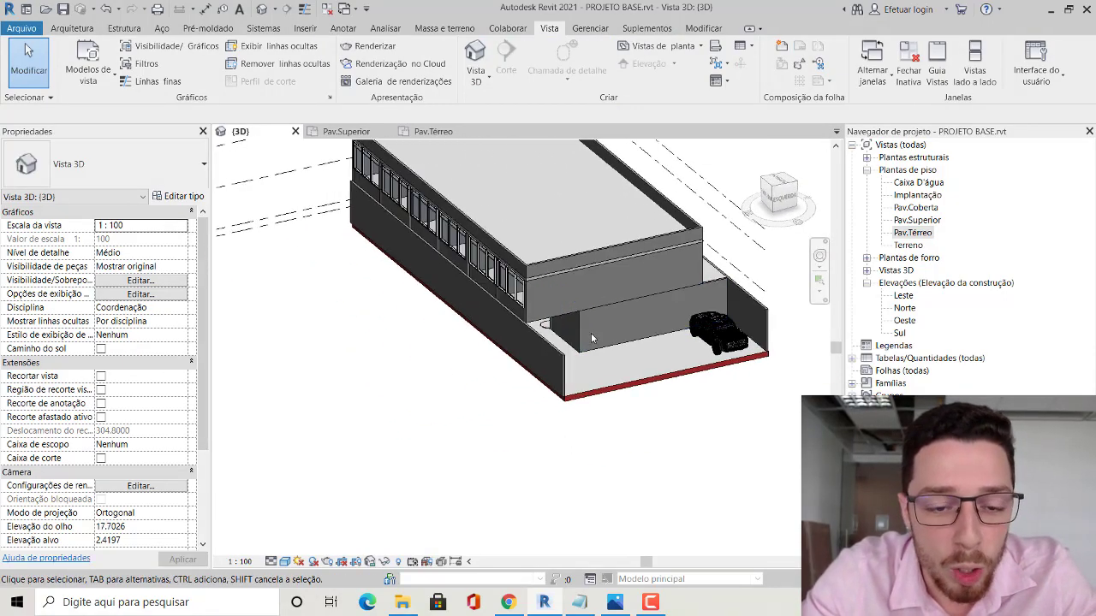
{"action": "left_click", "coordinate": [562, 370]}
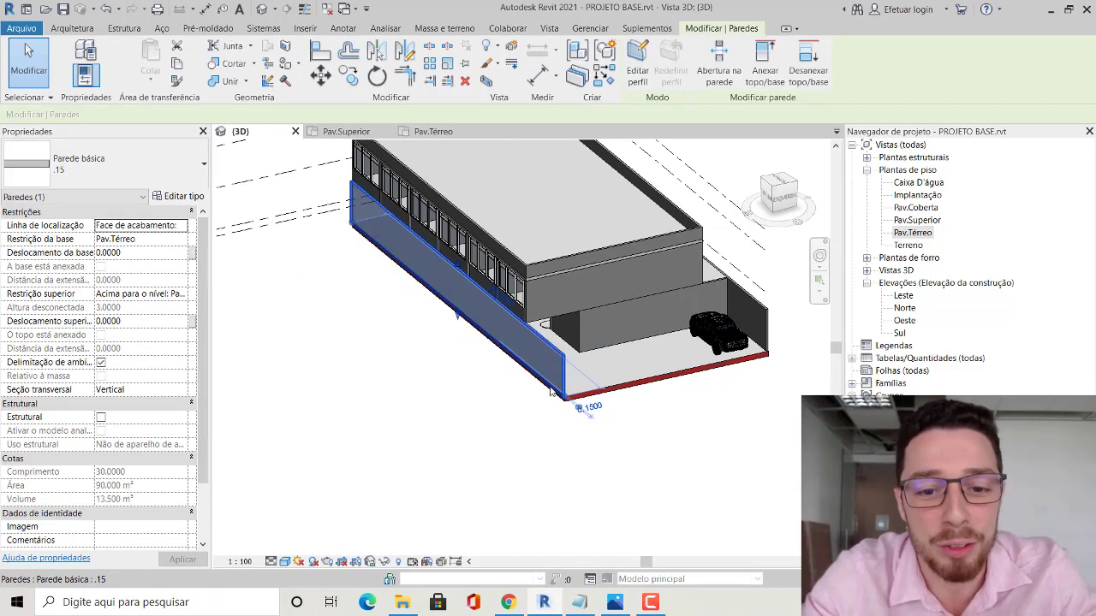
{"action": "key", "text": "alt+Tab"}
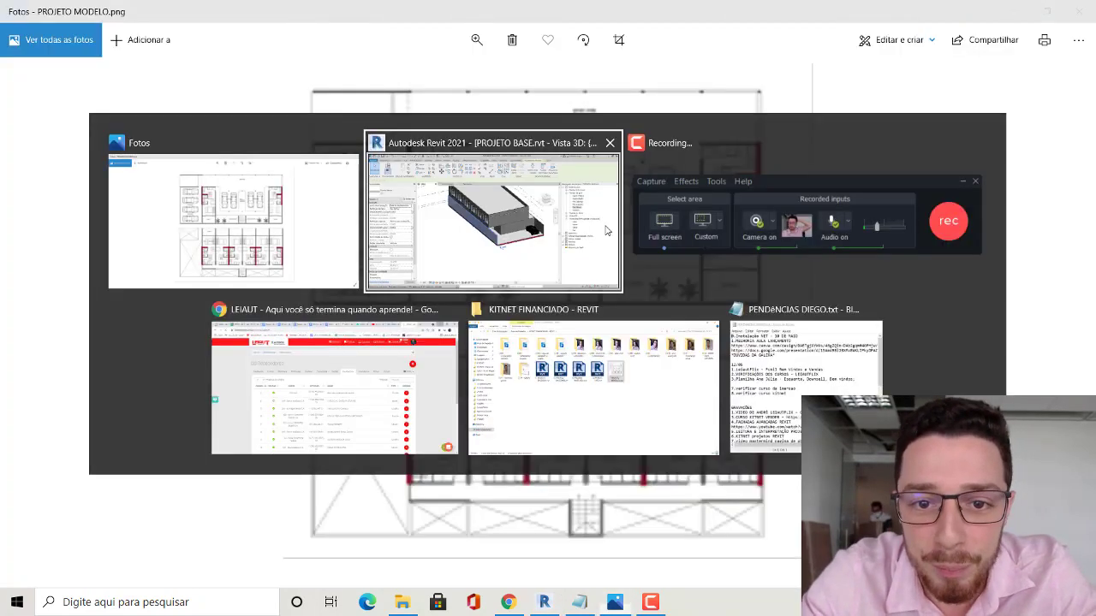
{"action": "key", "text": "alt+Tab"}
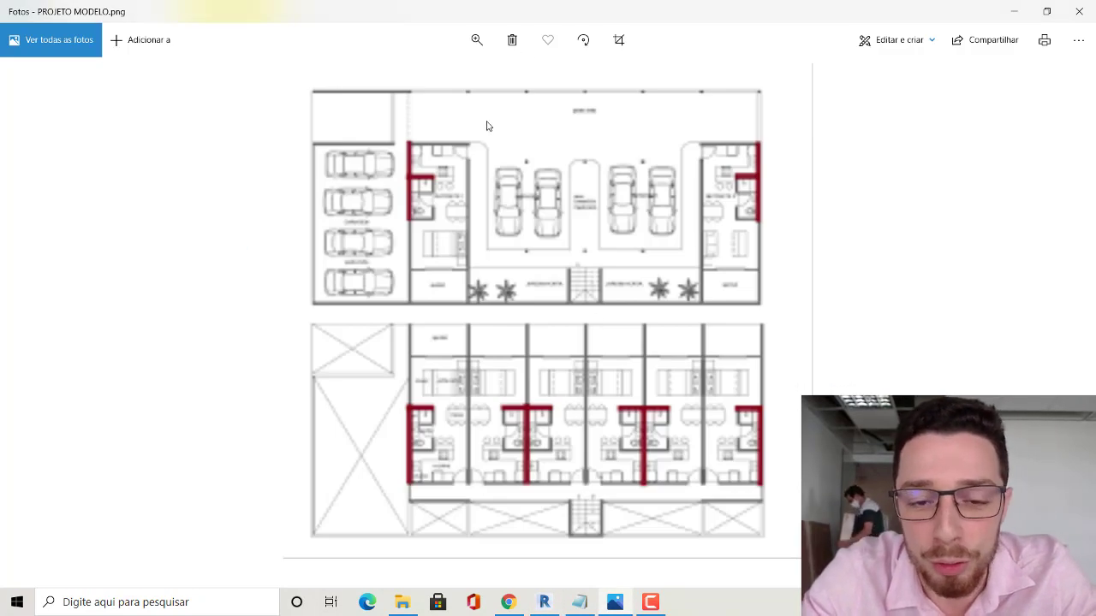
{"action": "key", "text": "alt+Tab"}
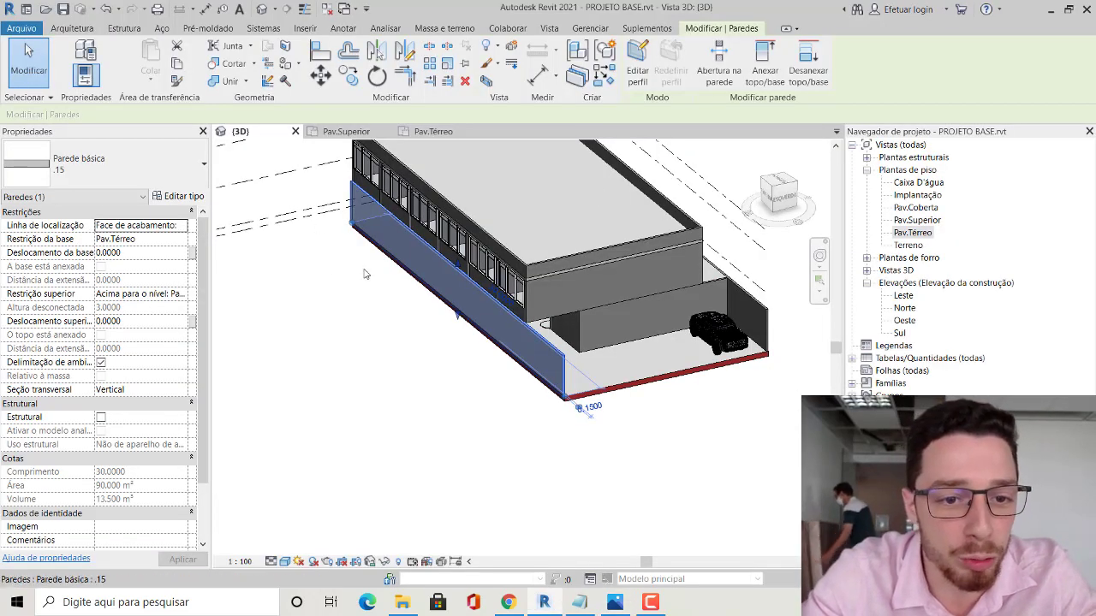
{"action": "mouse_move", "coordinate": [203, 277]}
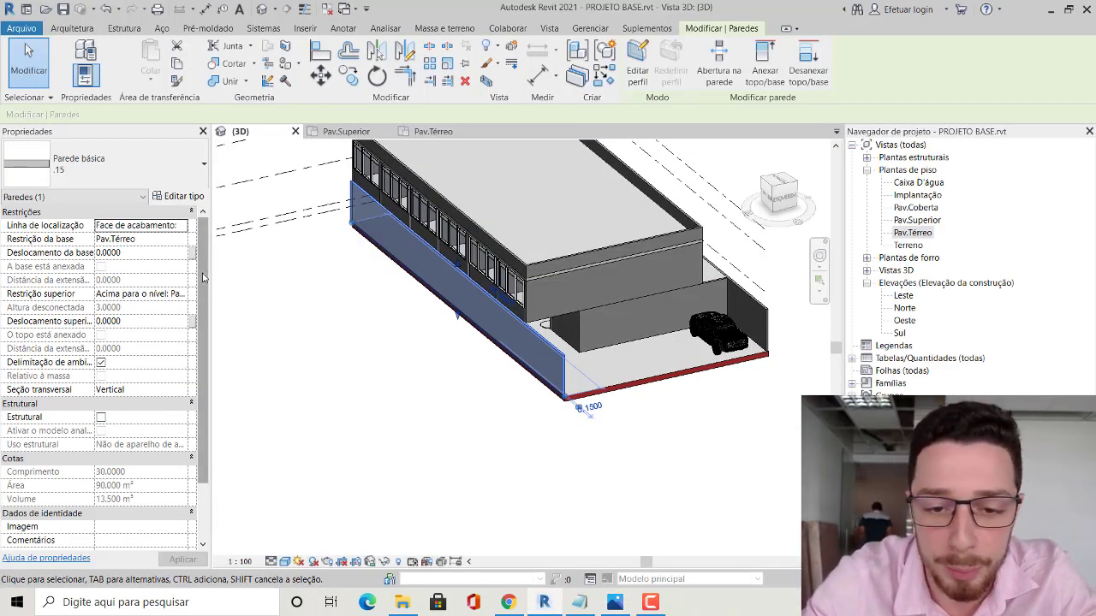
Deselect the wall and orbit low to view the ground floor in 3D
{"action": "key", "text": "Escape"}
{"action": "mouse_move", "coordinate": [480, 359]}
{"action": "middle_mouse_down", "text": "shift"}
{"action": "mouse_move", "coordinate": [566, 168]}
{"action": "mouse_move", "coordinate": [605, 202]}
{"action": "mouse_move", "coordinate": [456, 207]}
{"action": "middle_mouse_up", "text": "shift"}
{"action": "scroll", "coordinate": [494, 324], "scroll_direction": "up", "scroll_amount": 4}
{"action": "mouse_move", "coordinate": [495, 325]}
{"action": "middle_mouse_down", "text": "shift"}
{"action": "mouse_move", "coordinate": [455, 340]}
{"action": "mouse_move", "coordinate": [415, 322]}
{"action": "mouse_move", "coordinate": [494, 315]}
{"action": "mouse_move", "coordinate": [604, 342]}
{"action": "mouse_move", "coordinate": [692, 345]}
{"action": "mouse_move", "coordinate": [587, 330]}
{"action": "mouse_move", "coordinate": [599, 329]}
{"action": "middle_mouse_up", "text": "shift"}
In the Pav.Térreo plan, select the three grid-E columns to confirm their levels
{"action": "double_click", "coordinate": [912, 232]}
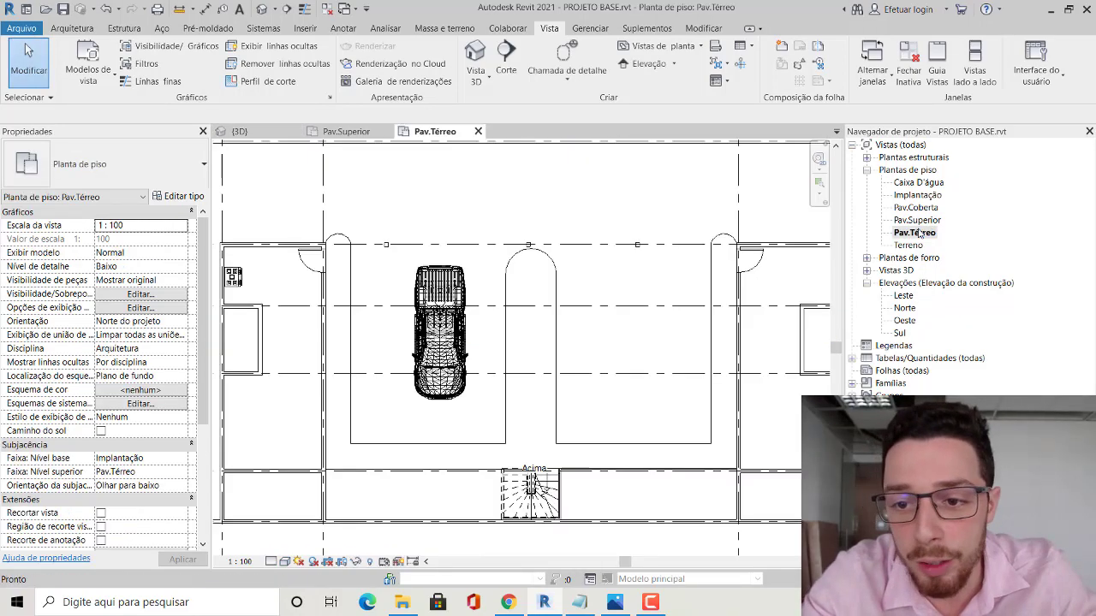
{"action": "scroll", "coordinate": [640, 301], "scroll_direction": "down", "scroll_amount": 2}
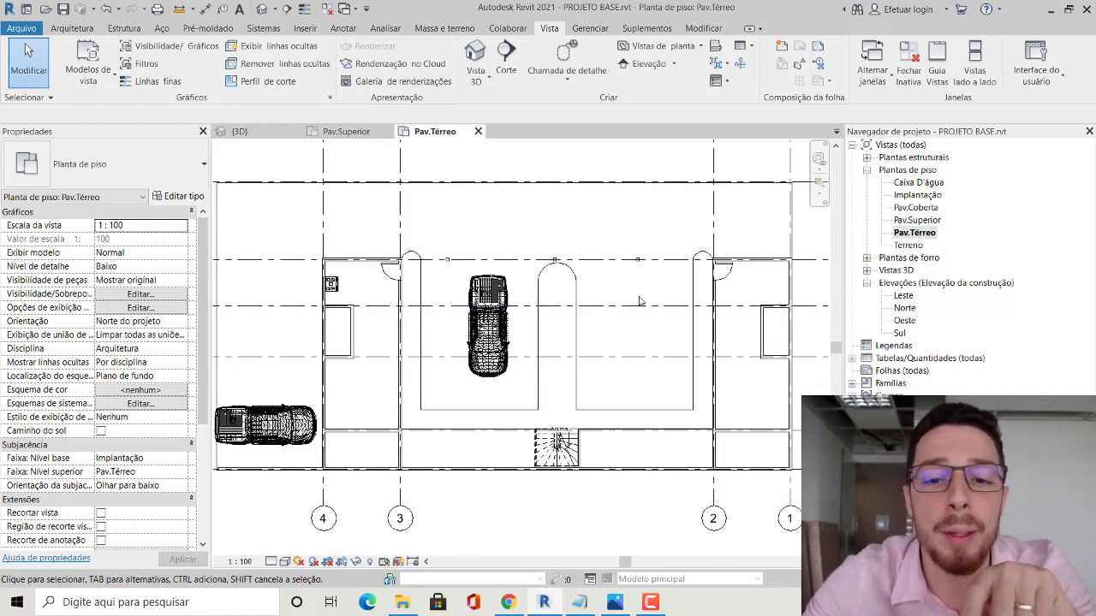
{"action": "scroll", "coordinate": [642, 300], "scroll_direction": "up", "scroll_amount": 1}
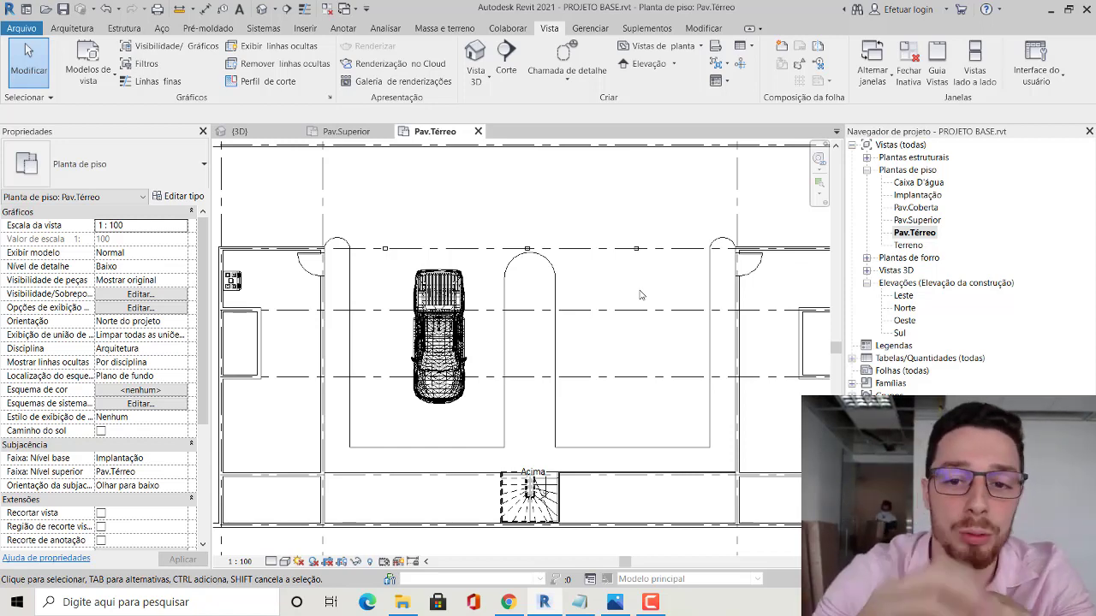
{"action": "scroll", "coordinate": [642, 295], "scroll_direction": "down", "scroll_amount": 1}
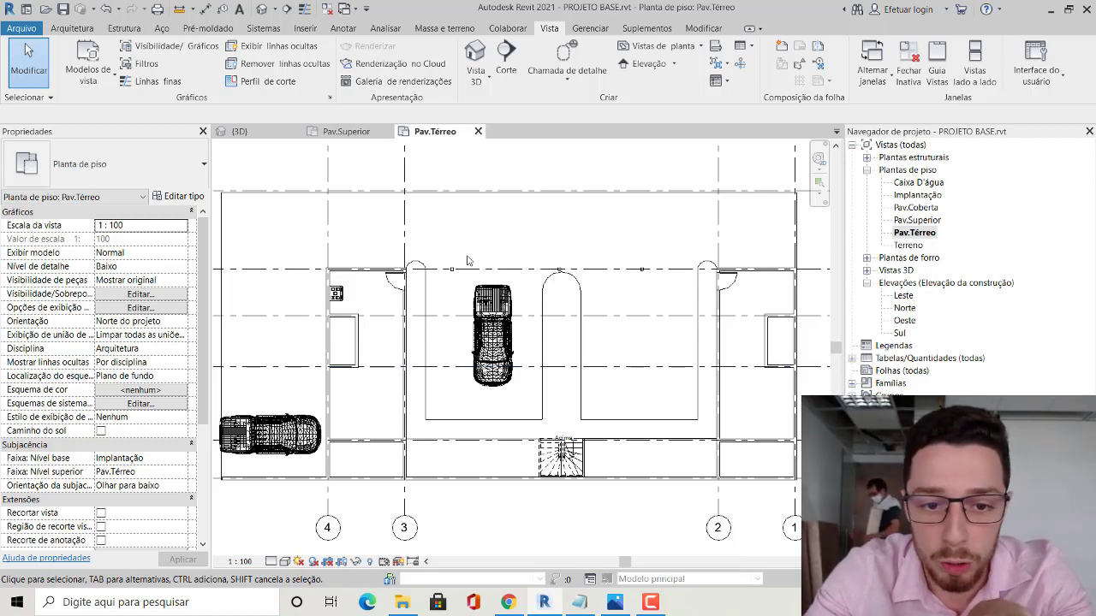
{"action": "left_click_drag", "start_coordinate": [443, 254], "coordinate": [683, 283]}
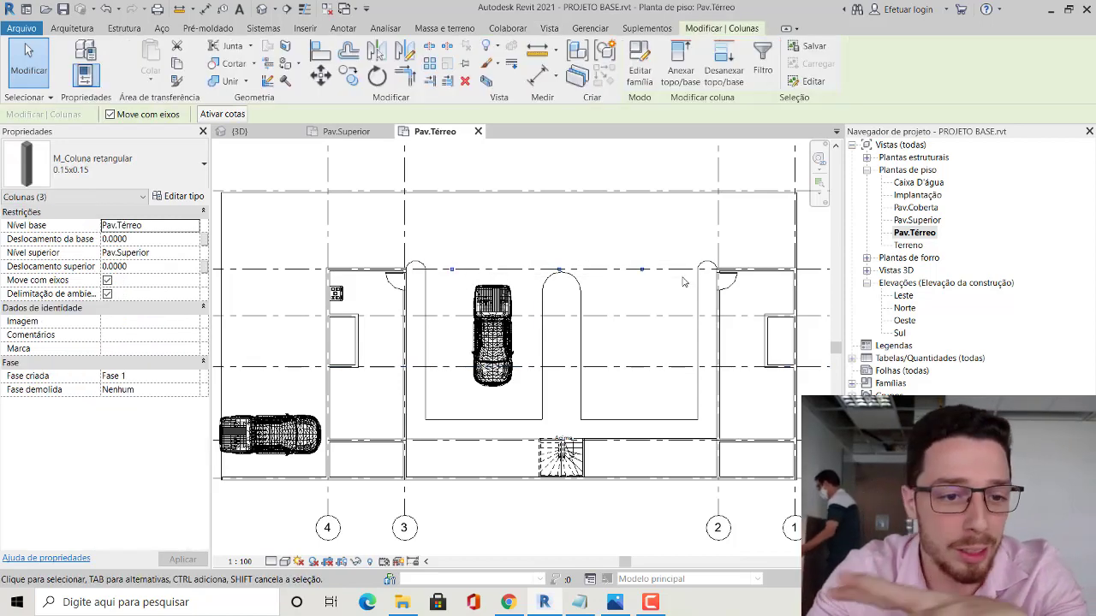
{"action": "key", "text": "Escape"}
{"action": "scroll", "coordinate": [683, 275], "scroll_direction": "down", "scroll_amount": 1}
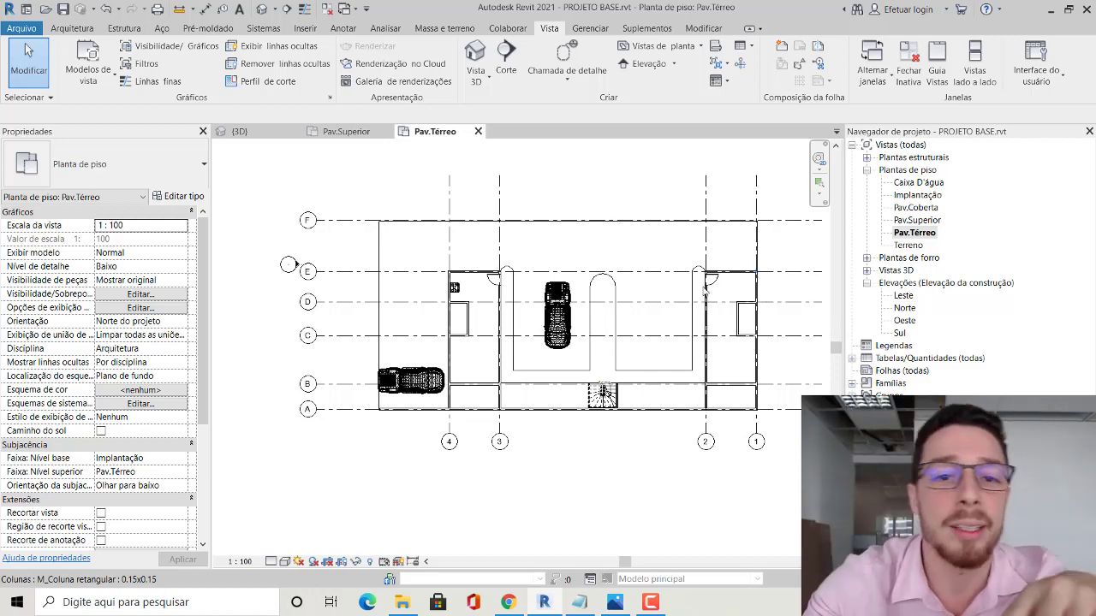
Inspect the new columns in 3D, then open the Pav.Superior floor plan
{"action": "left_click", "coordinate": [477, 77]}
{"action": "scroll", "coordinate": [599, 325], "scroll_direction": "down", "scroll_amount": 5}
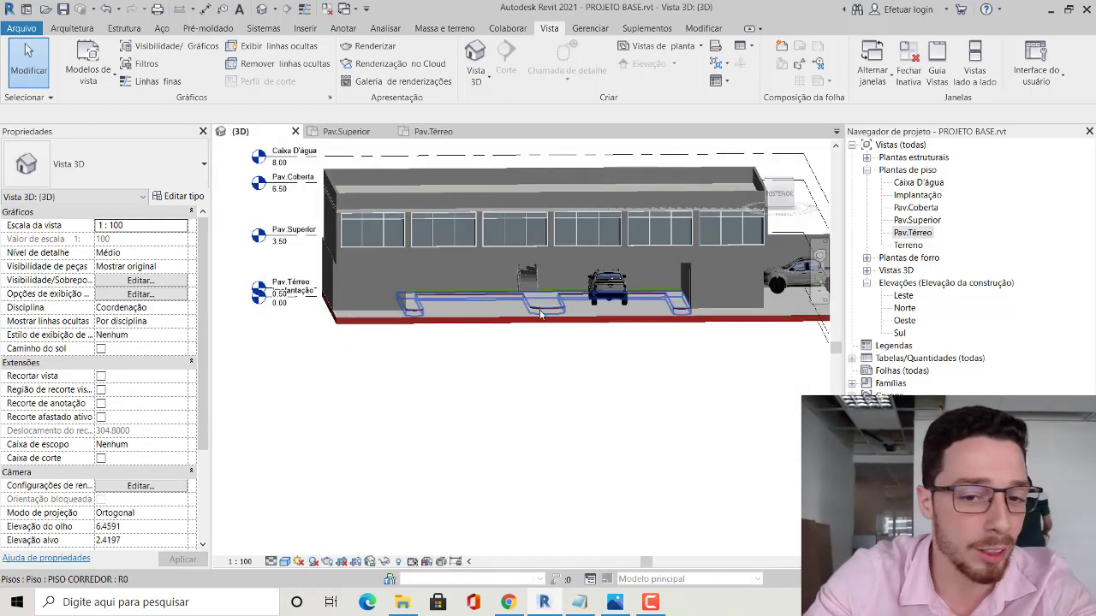
{"action": "mouse_move", "coordinate": [651, 334]}
{"action": "middle_mouse_down", "text": "shift"}
{"action": "mouse_move", "coordinate": [702, 332]}
{"action": "mouse_move", "coordinate": [717, 348]}
{"action": "middle_mouse_up", "text": "shift"}
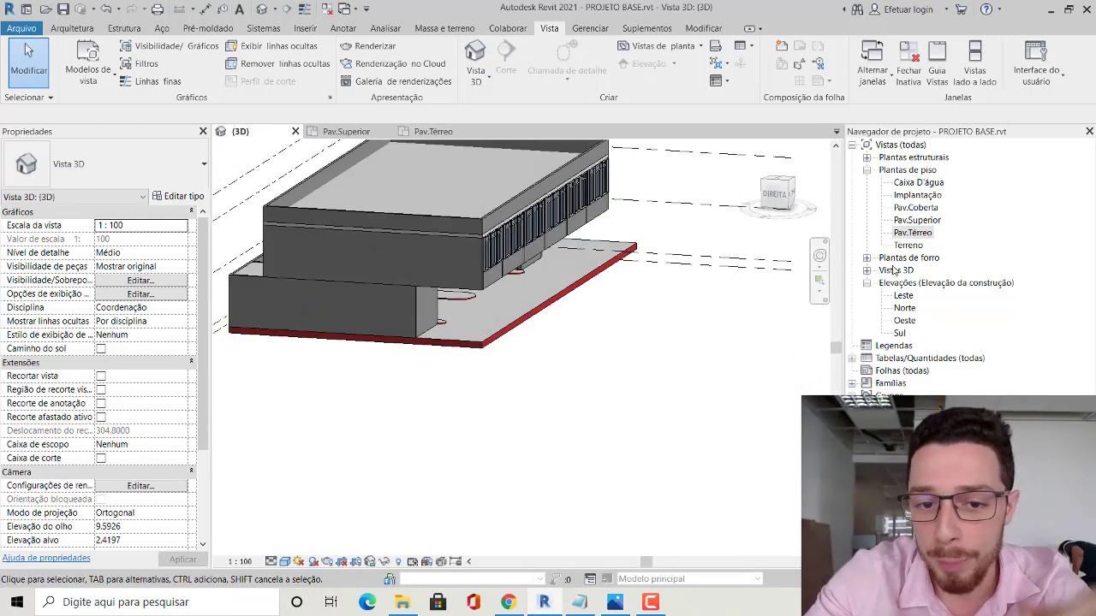
{"action": "double_click", "coordinate": [916, 220]}
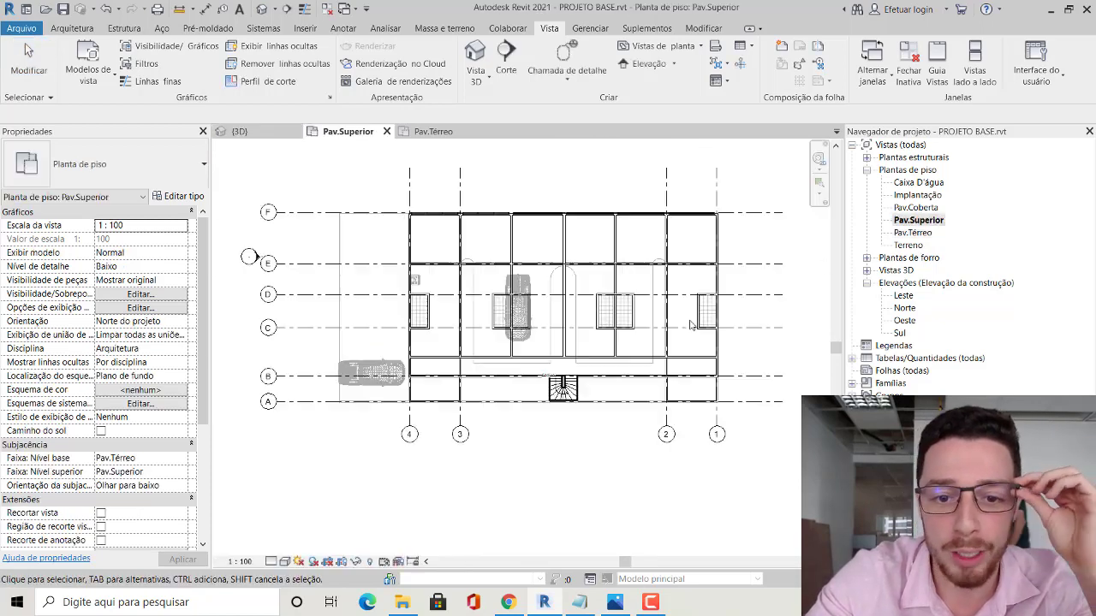
{"action": "scroll", "coordinate": [653, 275], "scroll_direction": "up", "scroll_amount": 3}
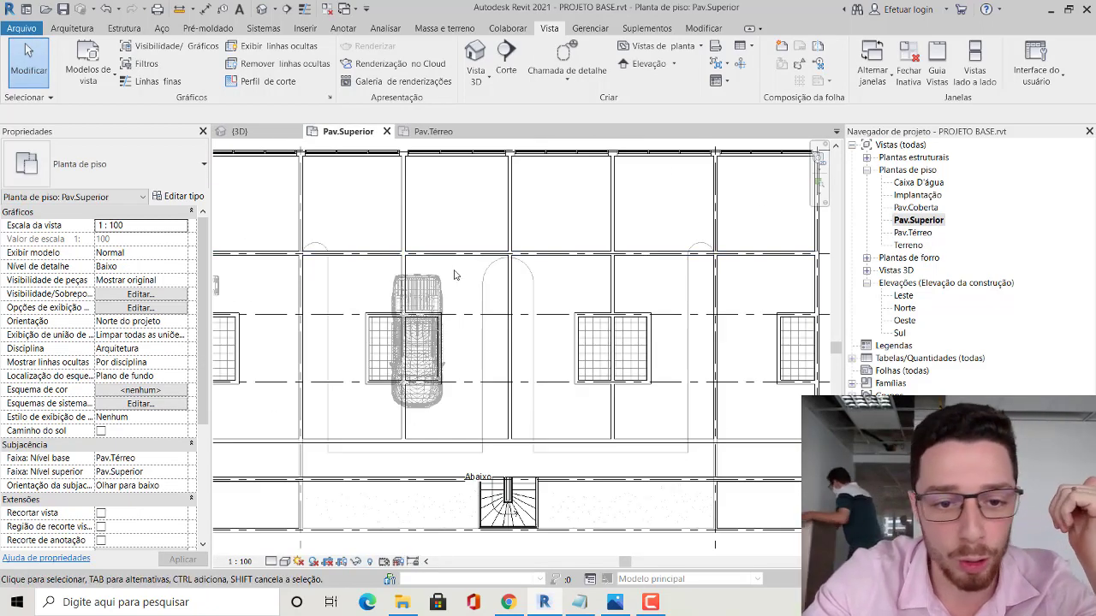
{"action": "scroll", "coordinate": [466, 279], "scroll_direction": "down", "scroll_amount": 2}
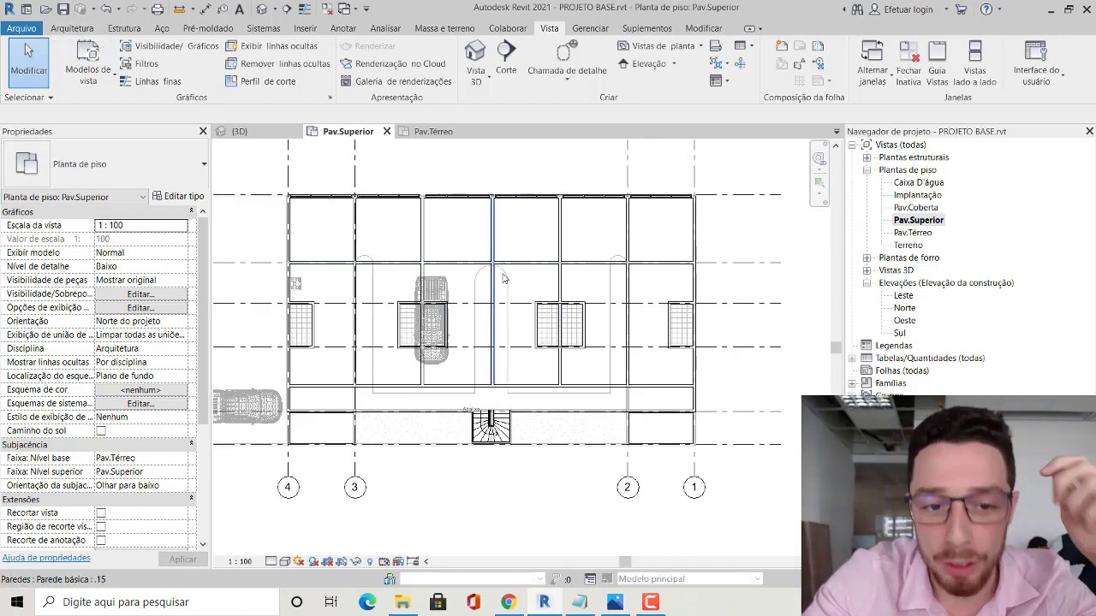
{"action": "left_click", "coordinate": [74, 29]}
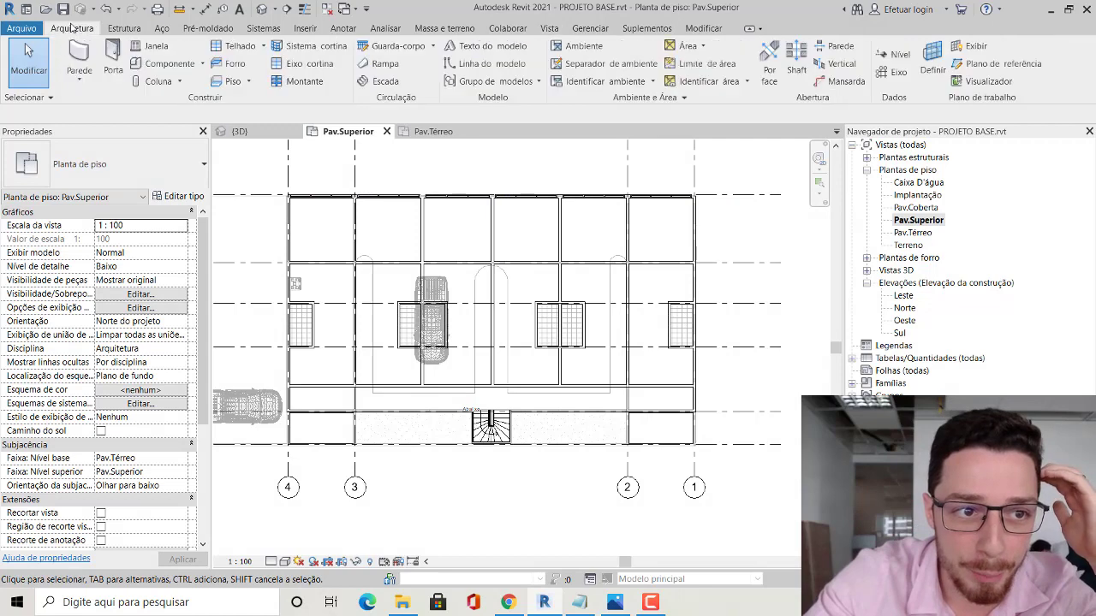
Start and then exit an architectural column placement on Pav.Superior, panning the plan
{"action": "left_click", "coordinate": [181, 82]}
{"action": "left_click", "coordinate": [183, 125]}
{"action": "scroll", "coordinate": [411, 250], "scroll_direction": "up", "scroll_amount": 2}
{"action": "scroll", "coordinate": [417, 257], "scroll_direction": "up", "scroll_amount": 2}
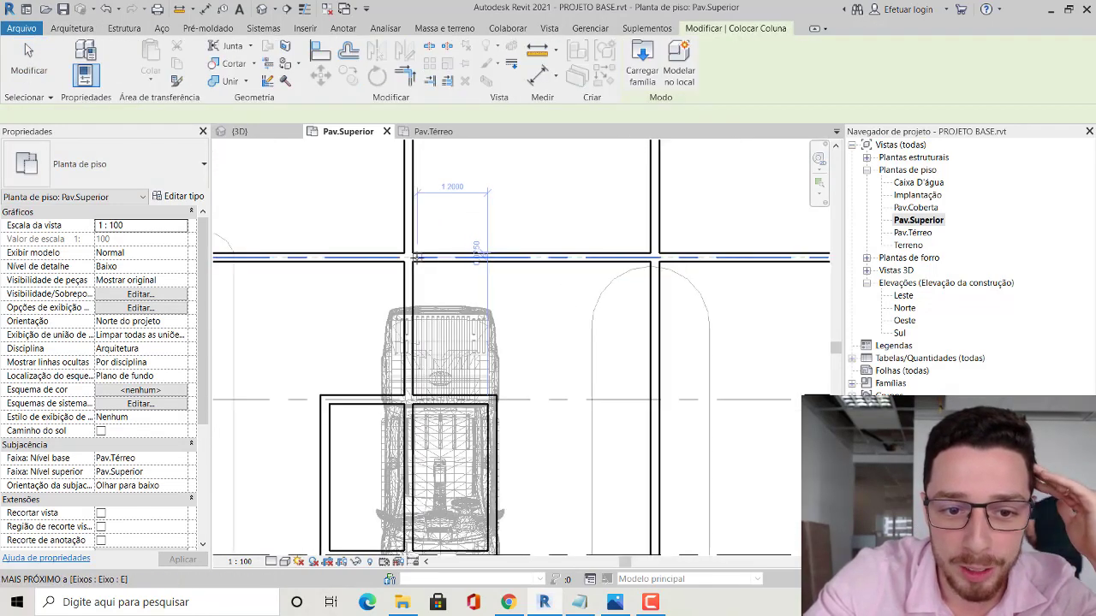
{"action": "scroll", "coordinate": [417, 257], "scroll_direction": "up", "scroll_amount": 2}
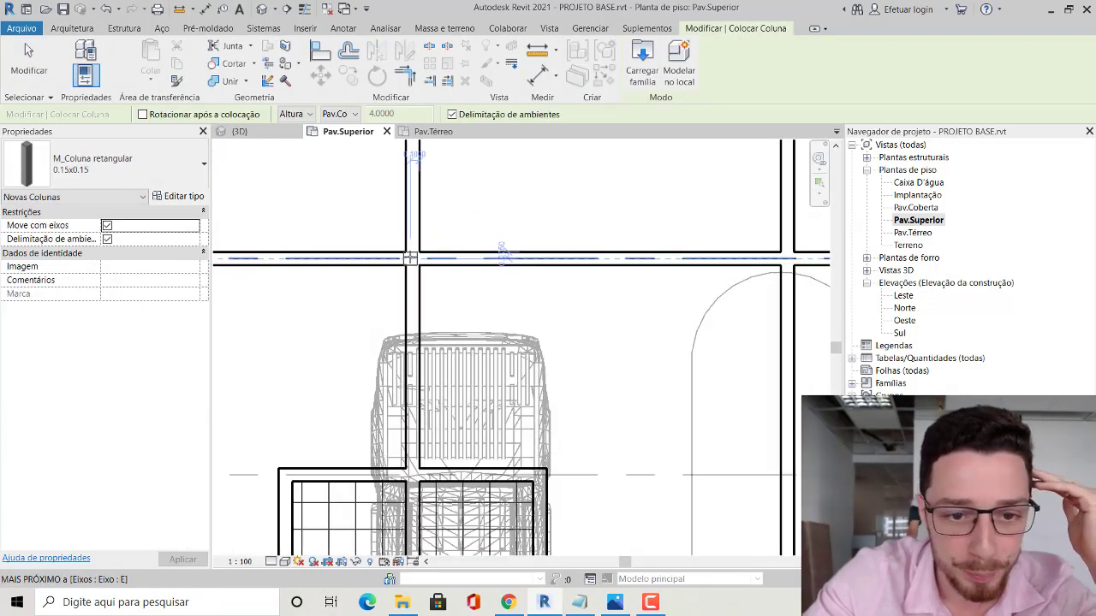
{"action": "scroll", "coordinate": [411, 257], "scroll_direction": "up", "scroll_amount": 1}
{"action": "left_click", "coordinate": [412, 258]}
{"action": "key", "text": "Escape"}
{"action": "key", "text": "Escape"}
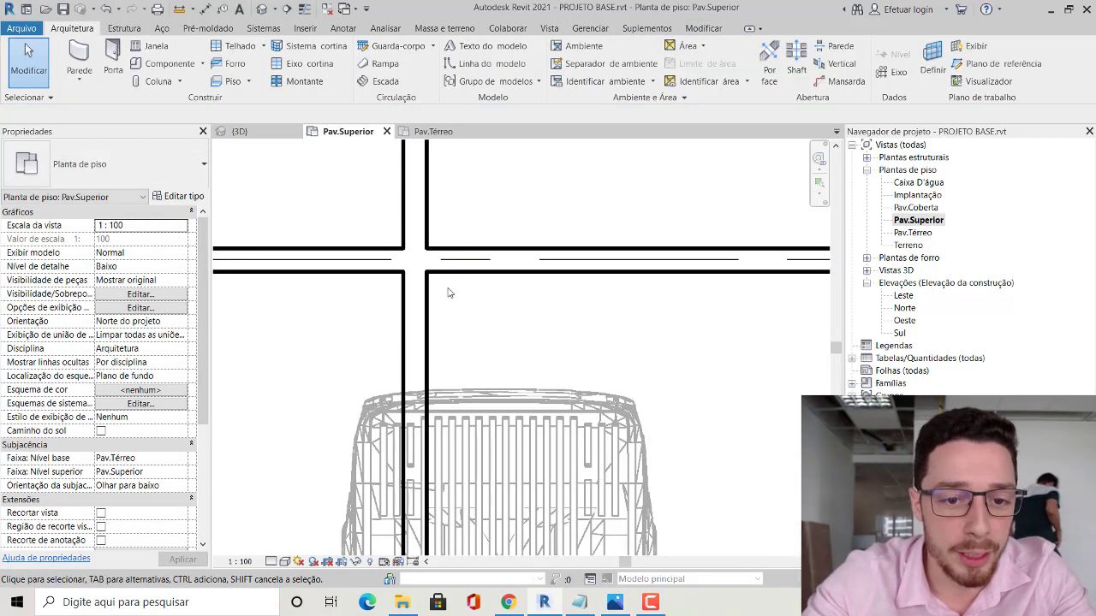
{"action": "scroll", "coordinate": [450, 291], "scroll_direction": "down", "scroll_amount": 5}
{"action": "middle_click_drag", "start_coordinate": [586, 317], "coordinate": [491, 297]}
Orbit the 3D view to the building's front, then return to the Pav.Superior plan
{"action": "left_click", "coordinate": [549, 27]}
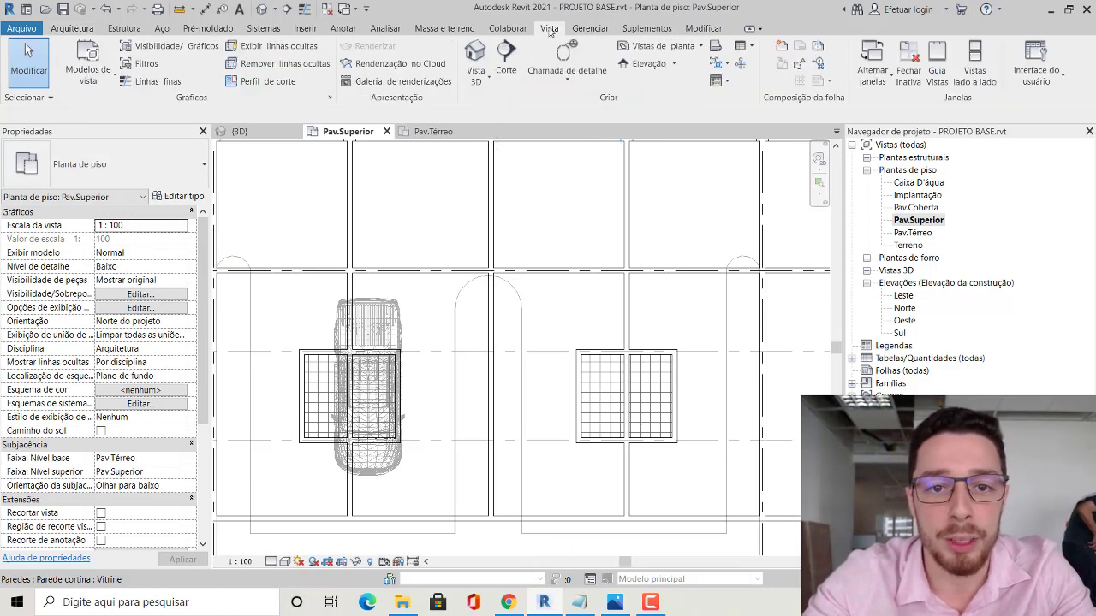
{"action": "left_click", "coordinate": [476, 54]}
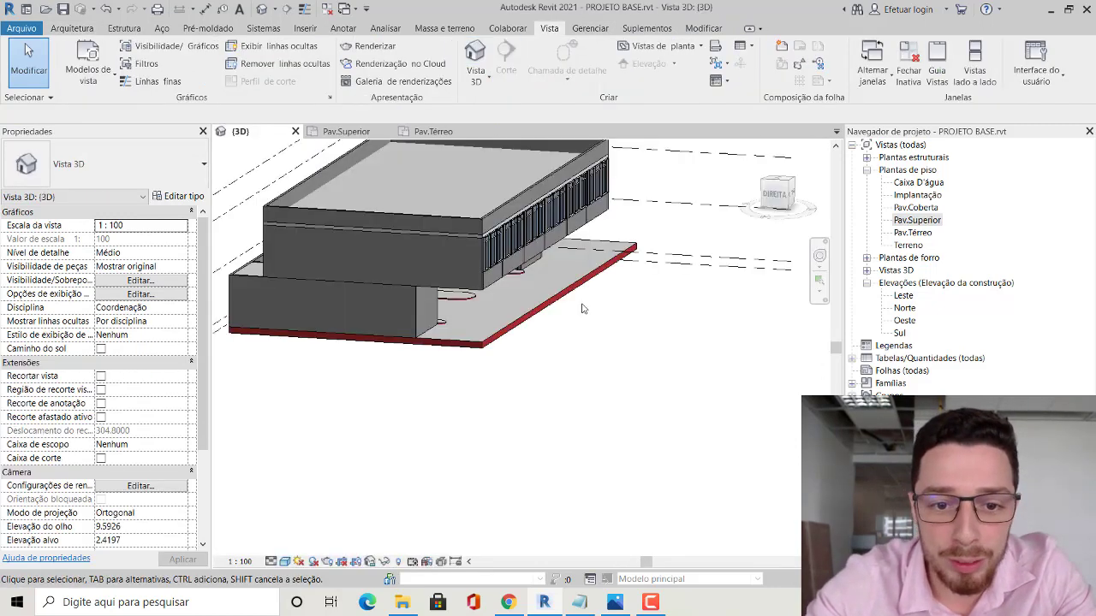
{"action": "middle_click_drag", "start_coordinate": [570, 291], "coordinate": [457, 242], "text": "shift"}
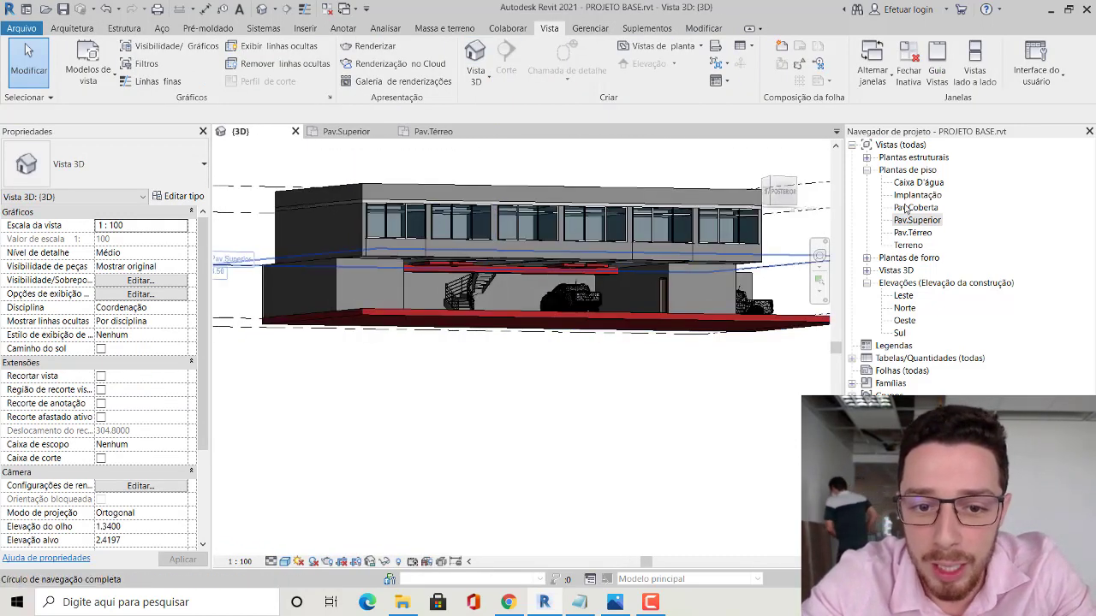
{"action": "key", "text": "ctrl+Tab"}
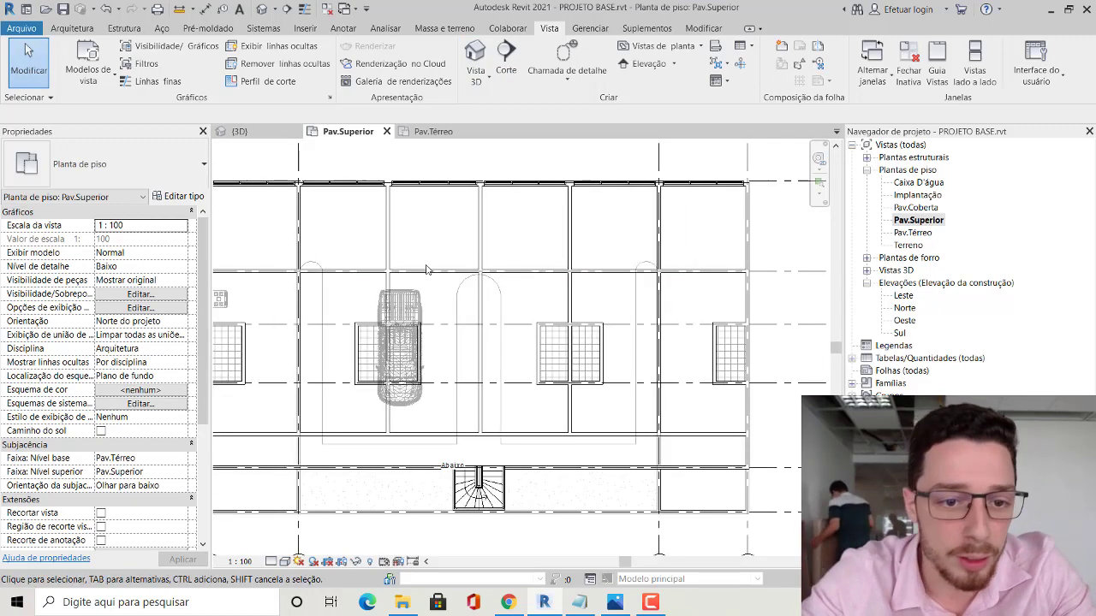
{"action": "scroll", "coordinate": [454, 284], "scroll_direction": "down", "scroll_amount": 1}
Place an M_Coluna retangular 0.15x0.15 architectural column on the upper-floor plan
{"action": "left_click", "coordinate": [70, 28]}
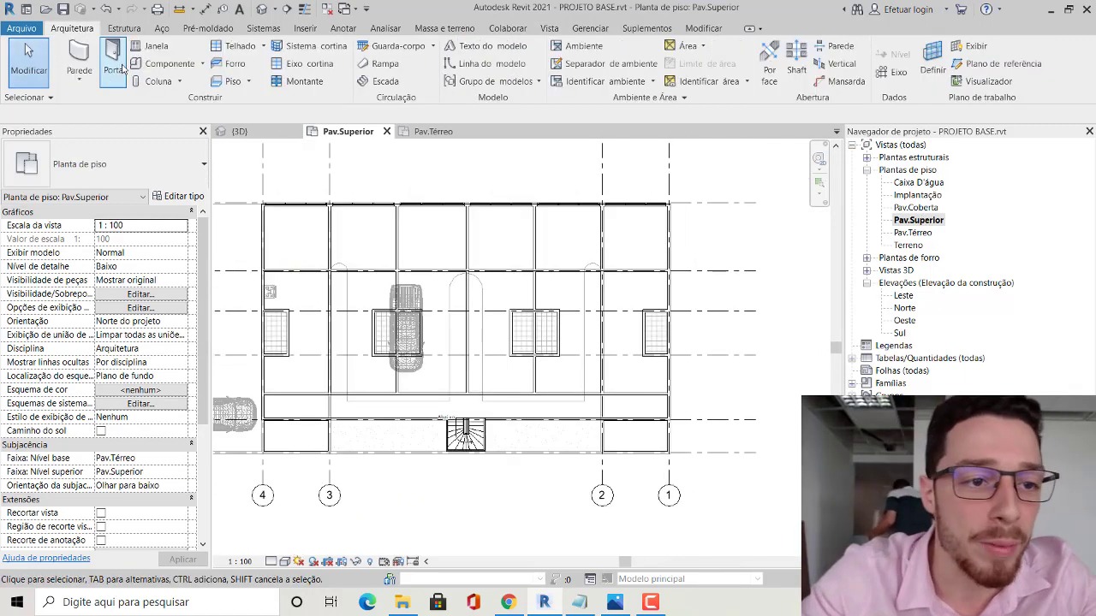
{"action": "left_click", "coordinate": [179, 81]}
{"action": "left_click", "coordinate": [188, 131]}
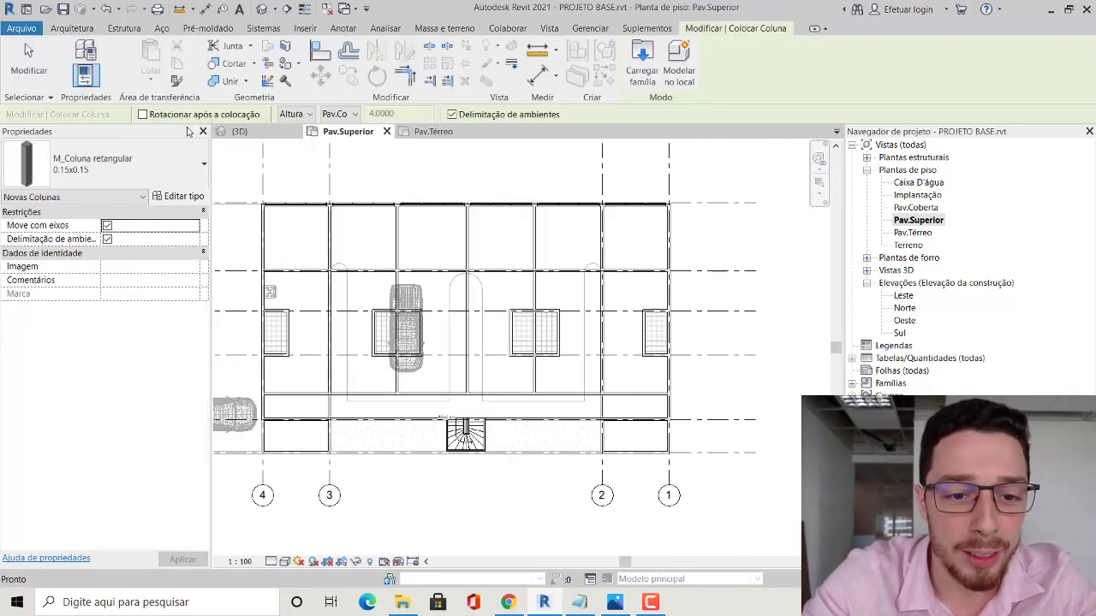
{"action": "scroll", "coordinate": [453, 273], "scroll_direction": "up", "scroll_amount": 1}
{"action": "scroll", "coordinate": [488, 272], "scroll_direction": "up", "scroll_amount": 3}
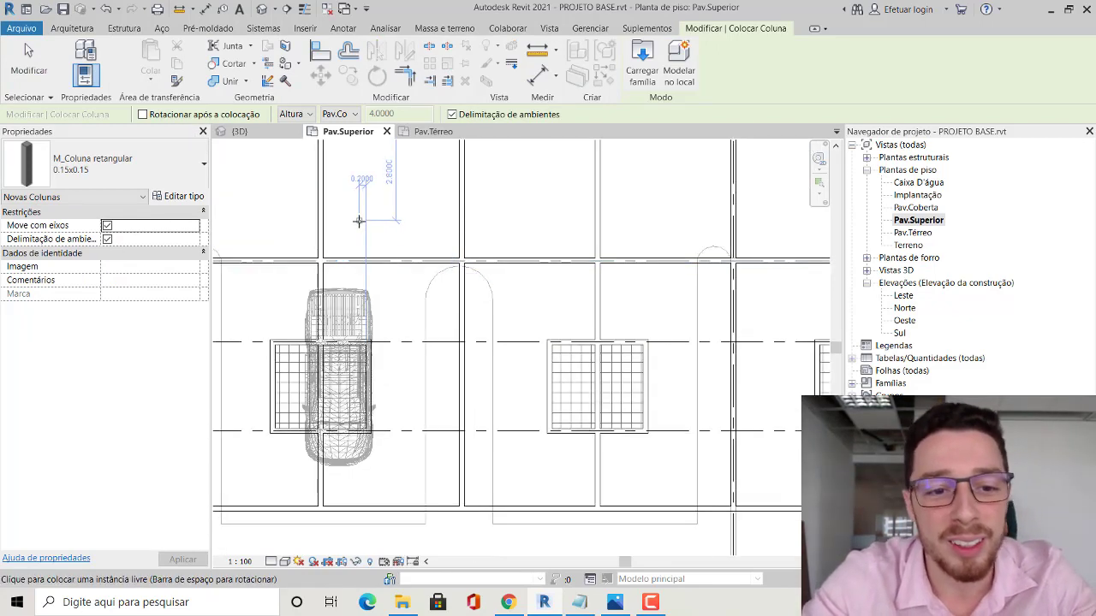
{"action": "left_click", "coordinate": [361, 220]}
{"action": "key", "text": "Escape"}
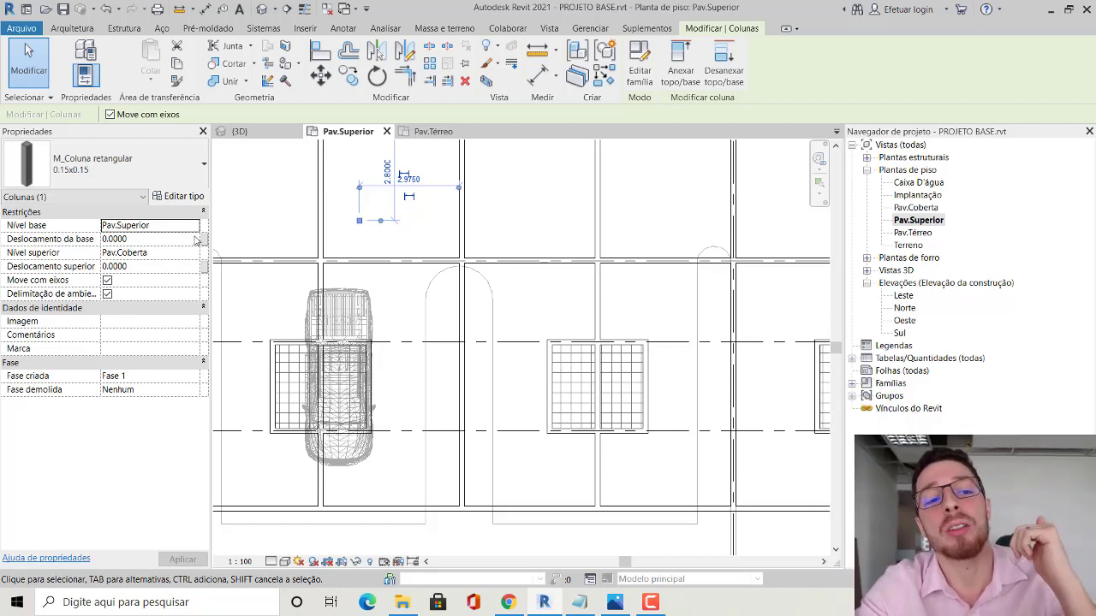
Set the new column's base level to Pav.Térreo and apply it
{"action": "left_click", "coordinate": [199, 225]}
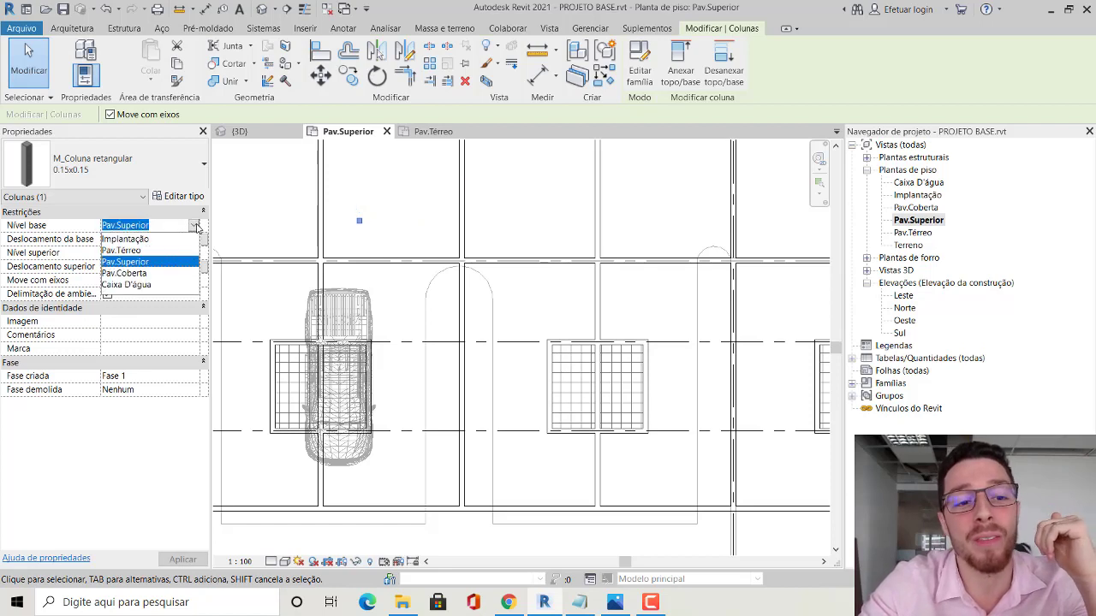
{"action": "left_click", "coordinate": [154, 259]}
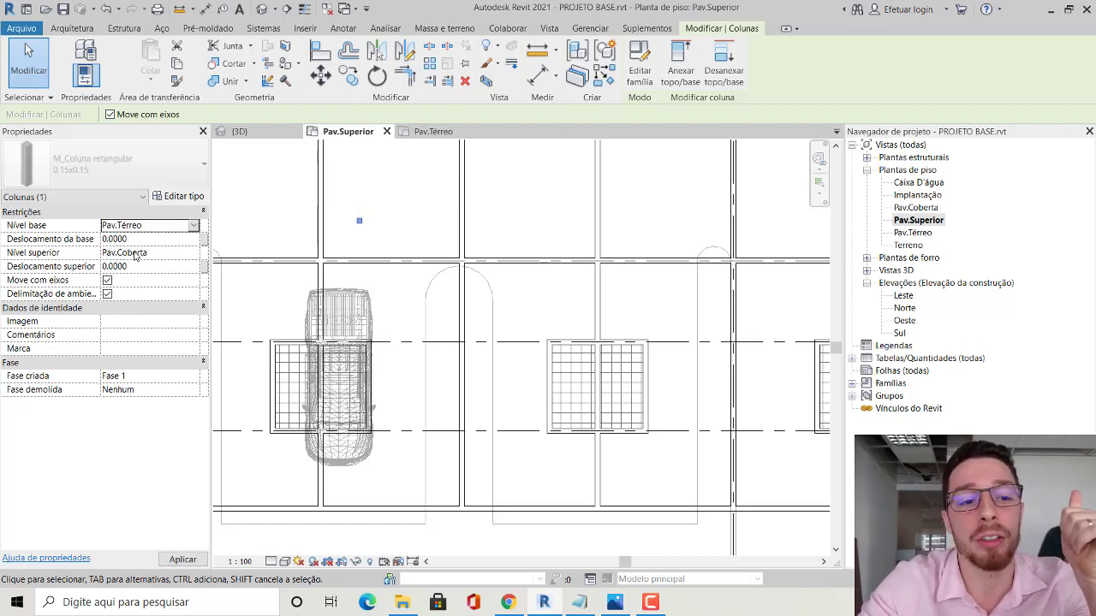
{"action": "left_click", "coordinate": [182, 558]}
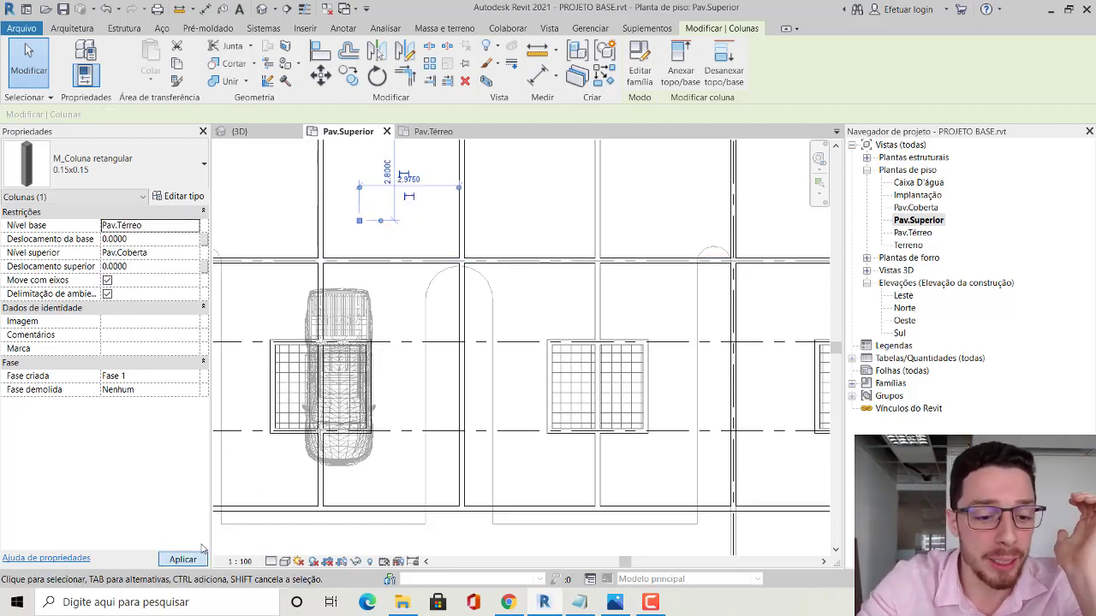
Move the column with MV onto the grid intersection
{"action": "left_click", "coordinate": [440, 244]}
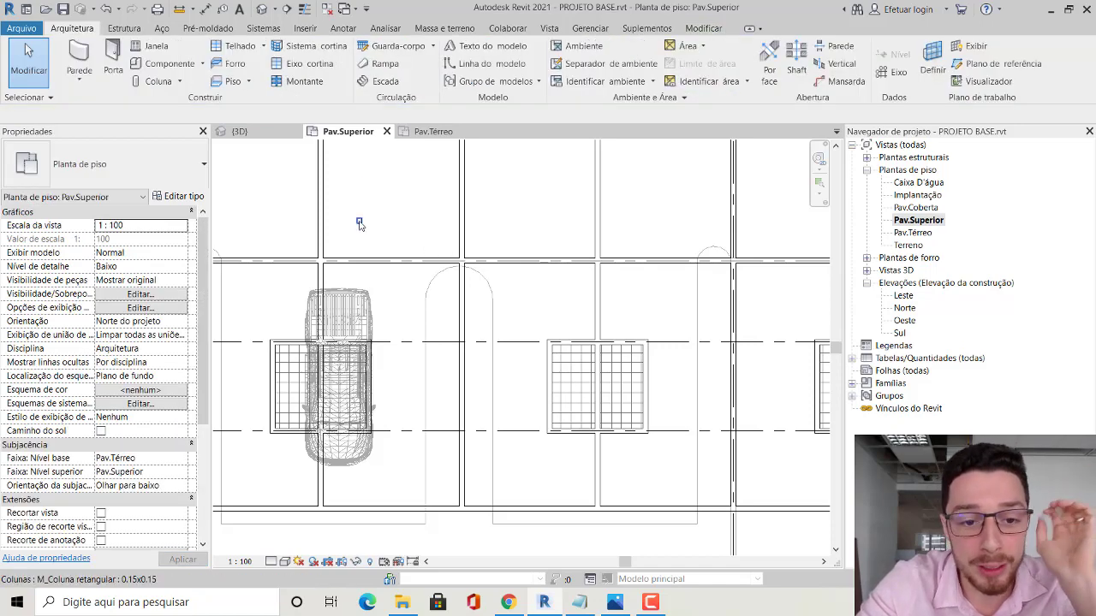
{"action": "left_click", "coordinate": [448, 261]}
{"action": "left_click", "coordinate": [429, 241]}
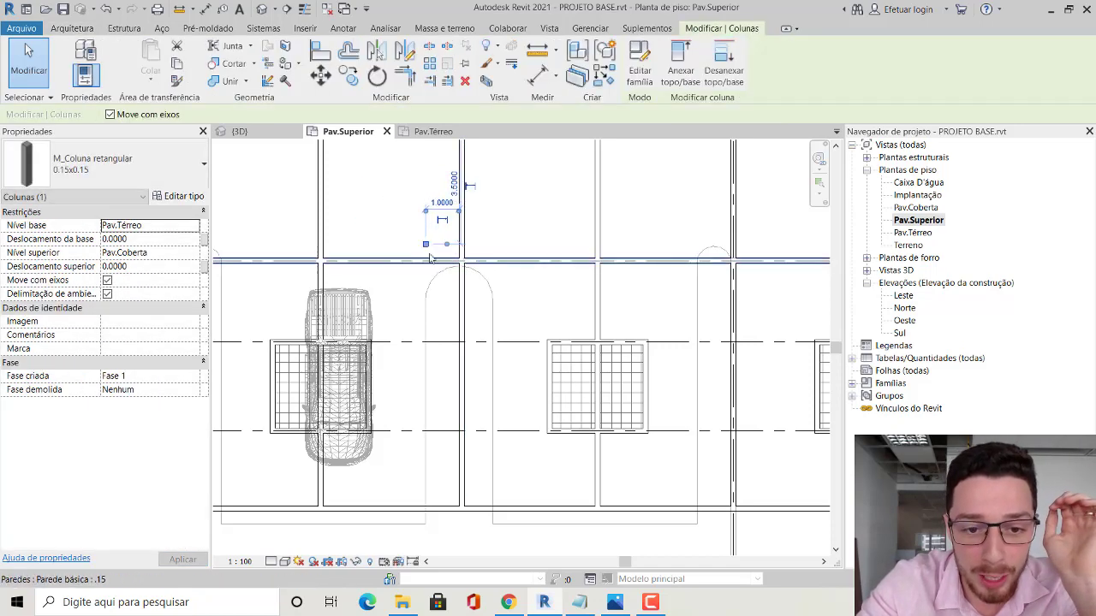
{"action": "scroll", "coordinate": [429, 256], "scroll_direction": "up", "scroll_amount": 3}
{"action": "key", "text": "m"}
{"action": "key", "text": "v"}
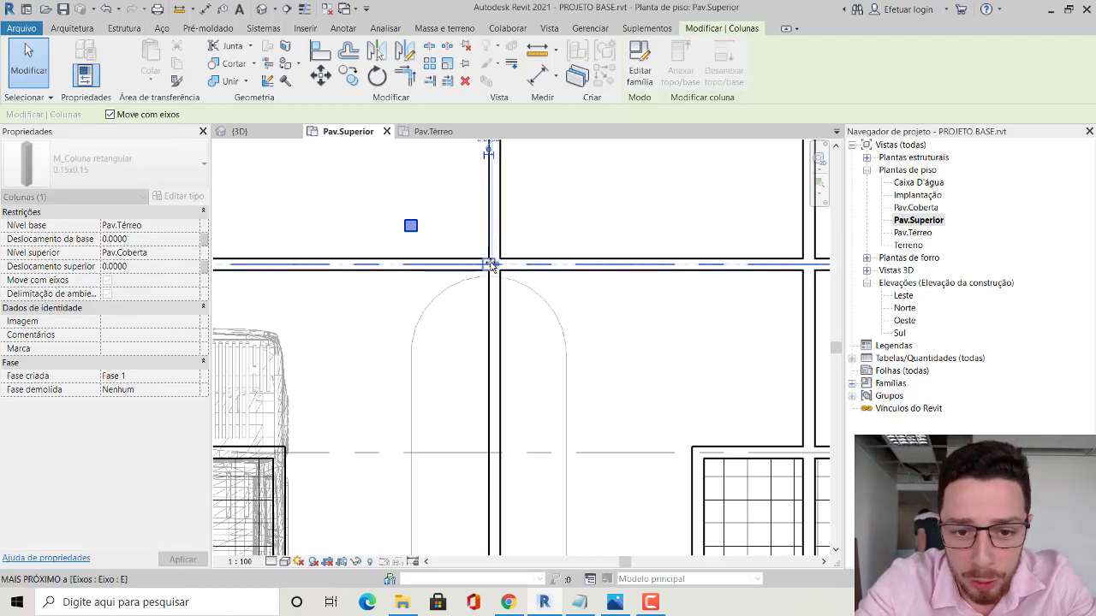
{"action": "left_click", "coordinate": [491, 265]}
{"action": "scroll", "coordinate": [479, 264], "scroll_direction": "up", "scroll_amount": 2}
{"action": "key", "text": "Escape"}
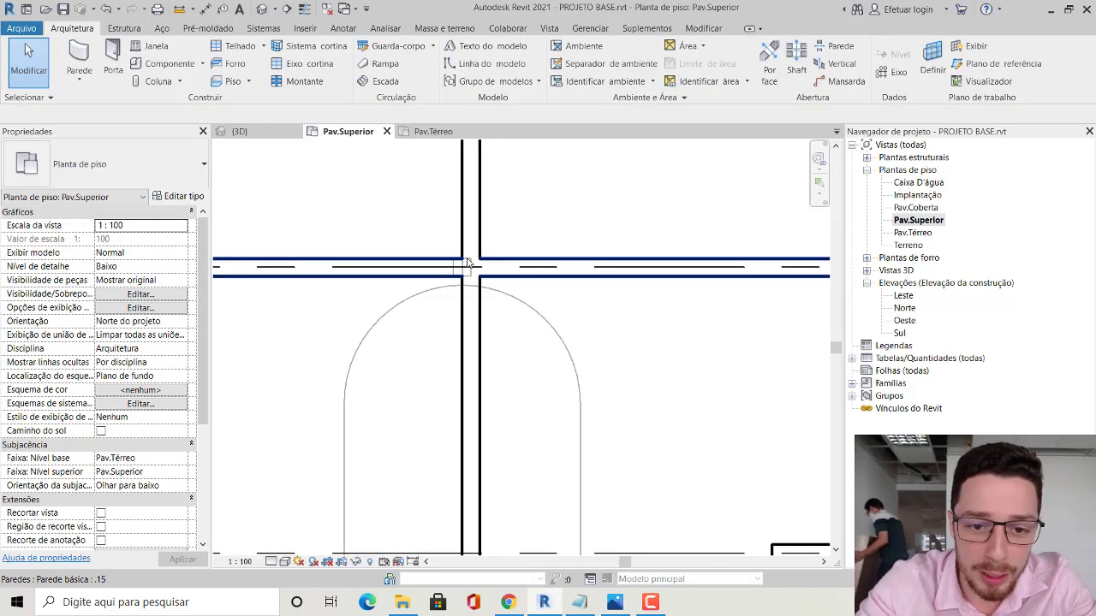
Check the adjacent vertical wall, then switch to the 3D view
{"action": "scroll", "coordinate": [462, 257], "scroll_direction": "up", "scroll_amount": 2}
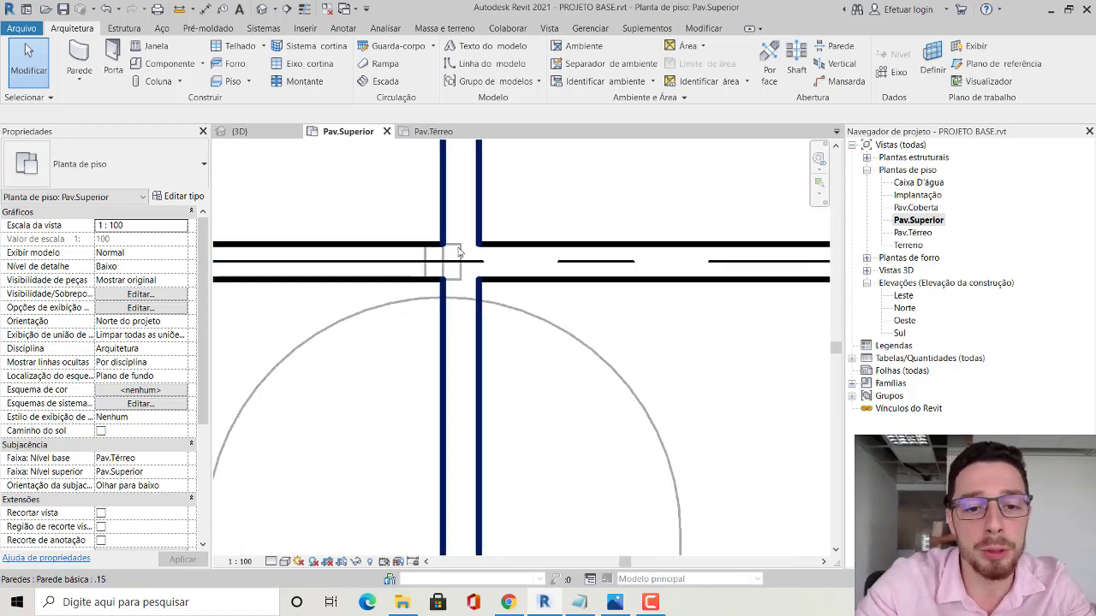
{"action": "left_click", "coordinate": [459, 250]}
{"action": "left_click", "coordinate": [384, 191]}
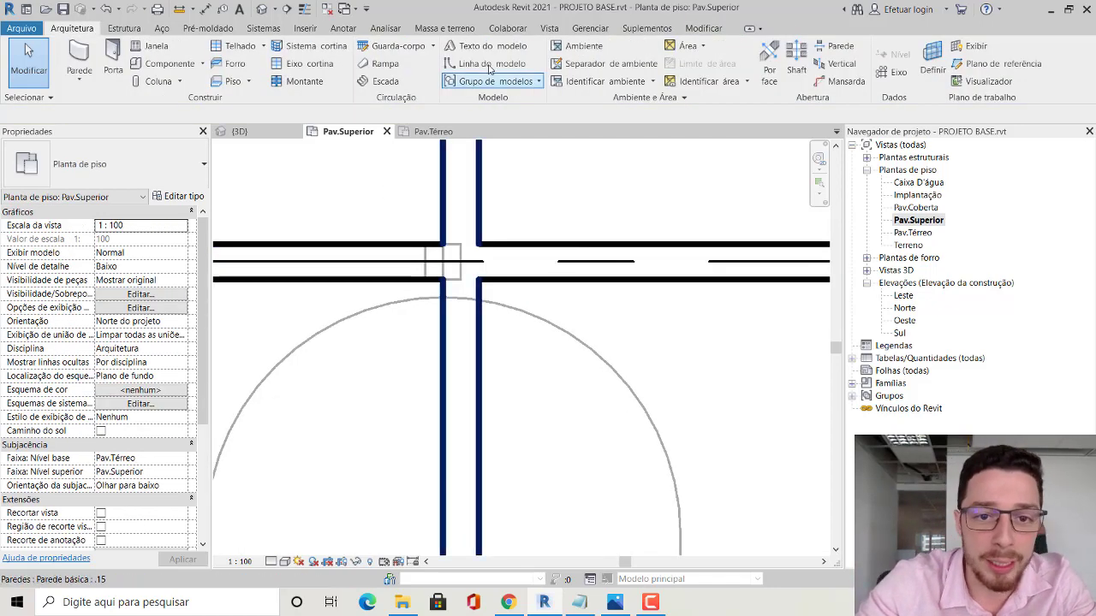
{"action": "left_click", "coordinate": [556, 29]}
{"action": "left_click", "coordinate": [475, 53]}
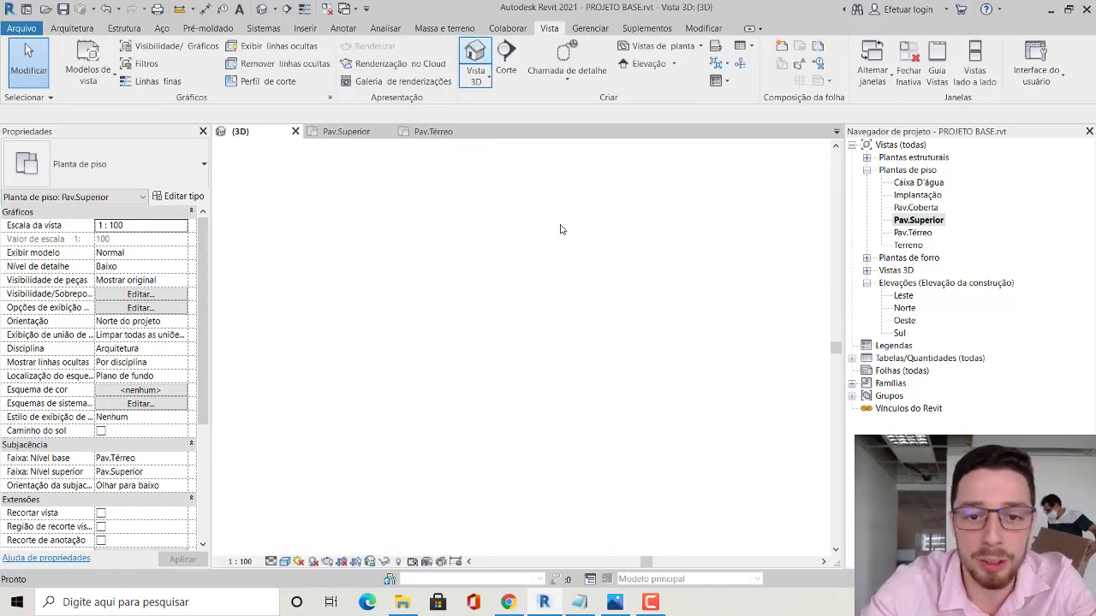
In 3D, set the column's top level to Pav.Superior and apply it
{"action": "middle_click_drag", "start_coordinate": [582, 343], "coordinate": [562, 371], "text": "shift"}
{"action": "scroll", "coordinate": [561, 360], "scroll_direction": "up", "scroll_amount": 3}
{"action": "scroll", "coordinate": [556, 326], "scroll_direction": "up", "scroll_amount": 2}
{"action": "left_click", "coordinate": [553, 296]}
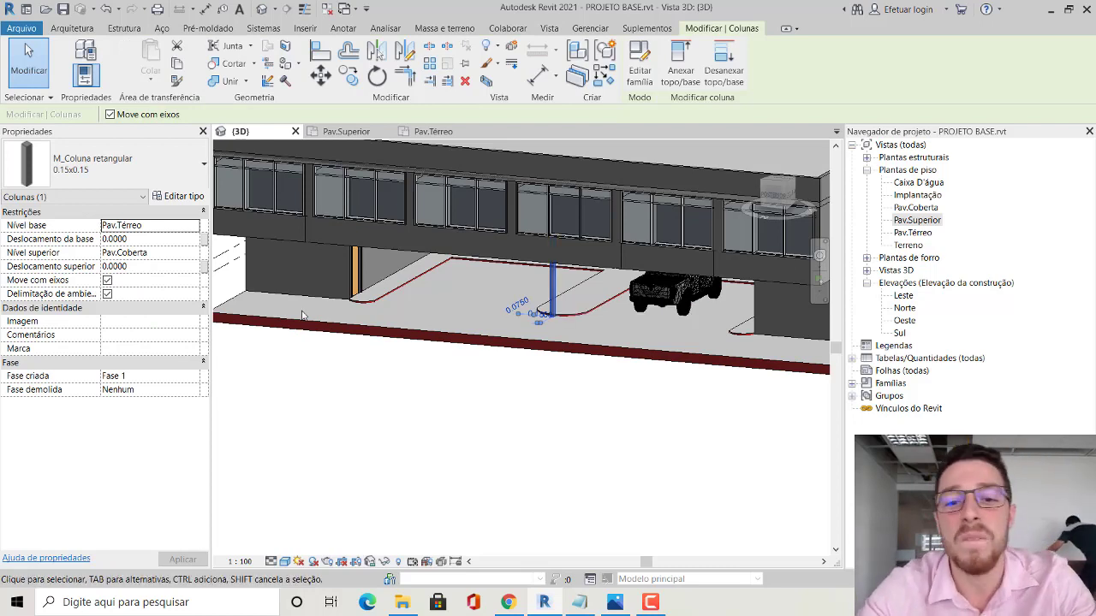
{"action": "left_click", "coordinate": [192, 253]}
{"action": "left_click", "coordinate": [193, 253]}
{"action": "left_click", "coordinate": [141, 294]}
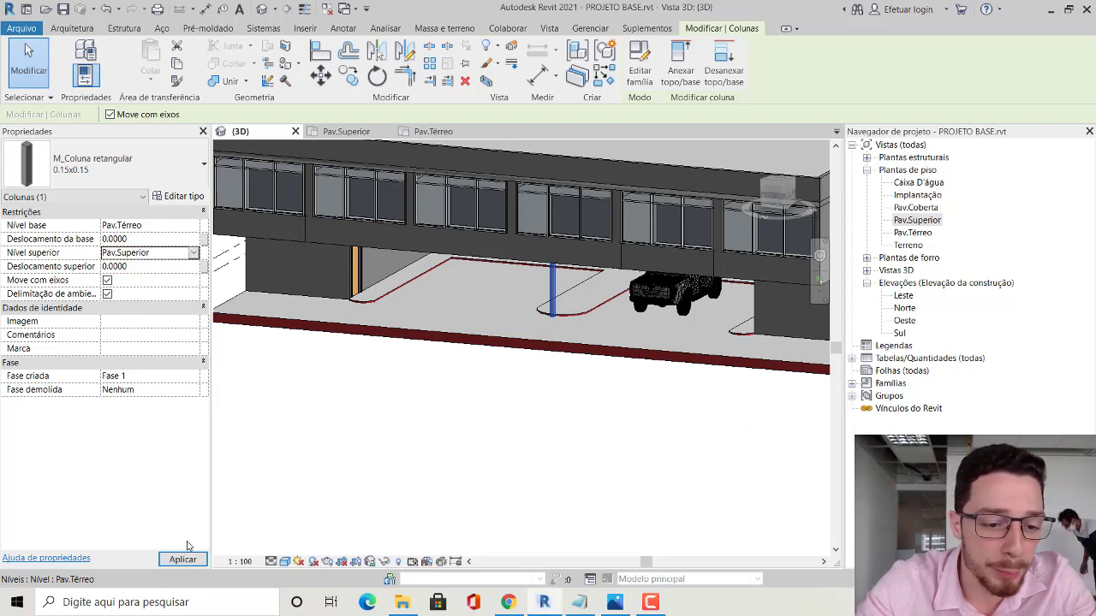
In the Pav.Superior plan, nudge the column two steps right into the wall junction
{"action": "double_click", "coordinate": [928, 224]}
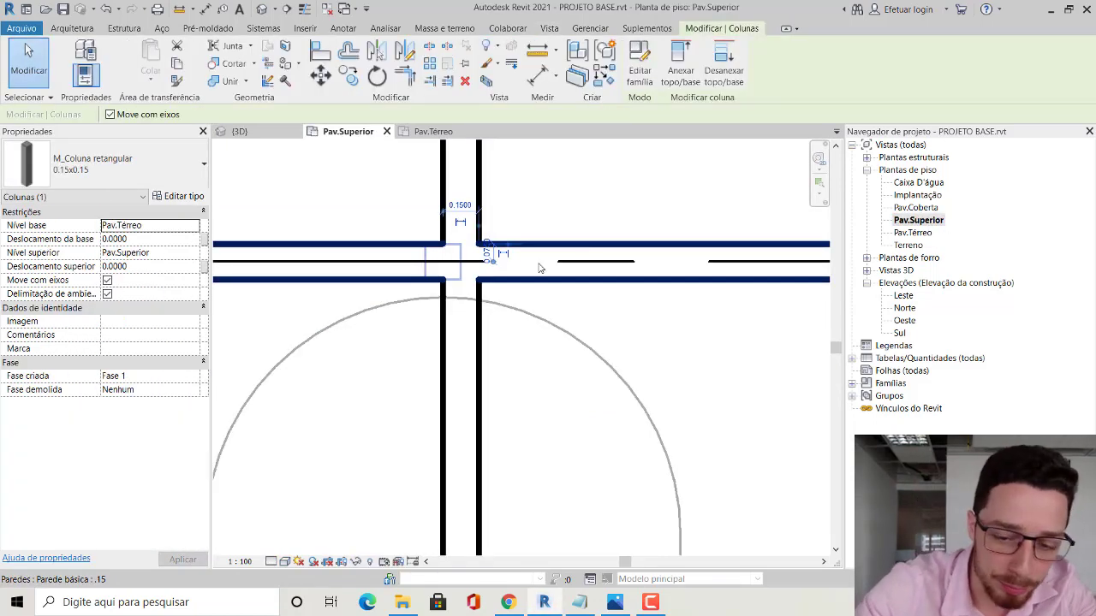
{"action": "key", "text": "Right"}
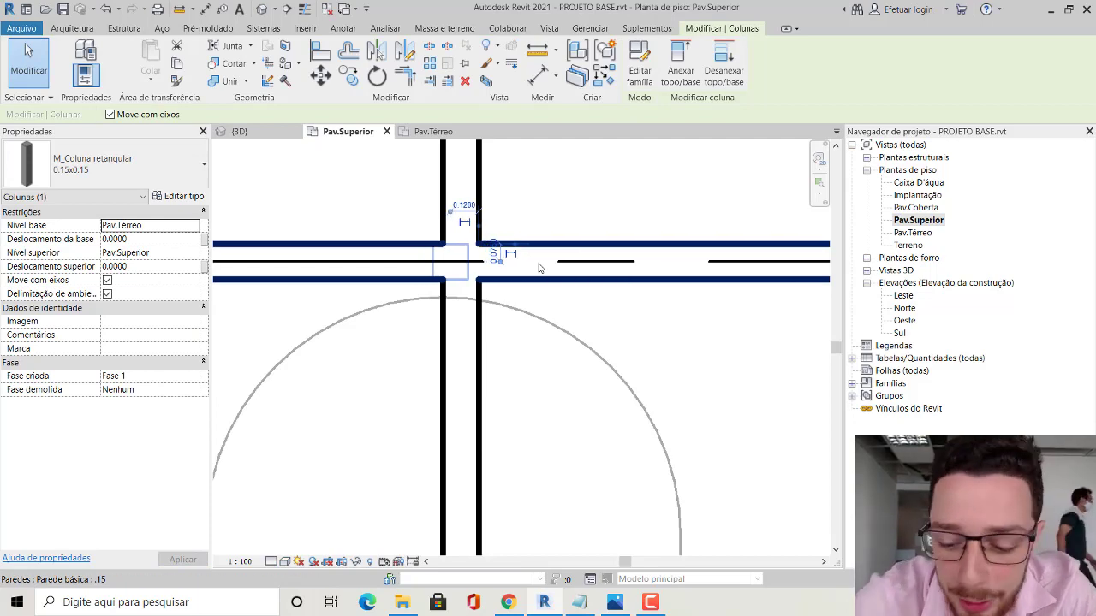
{"action": "key", "text": "Right"}
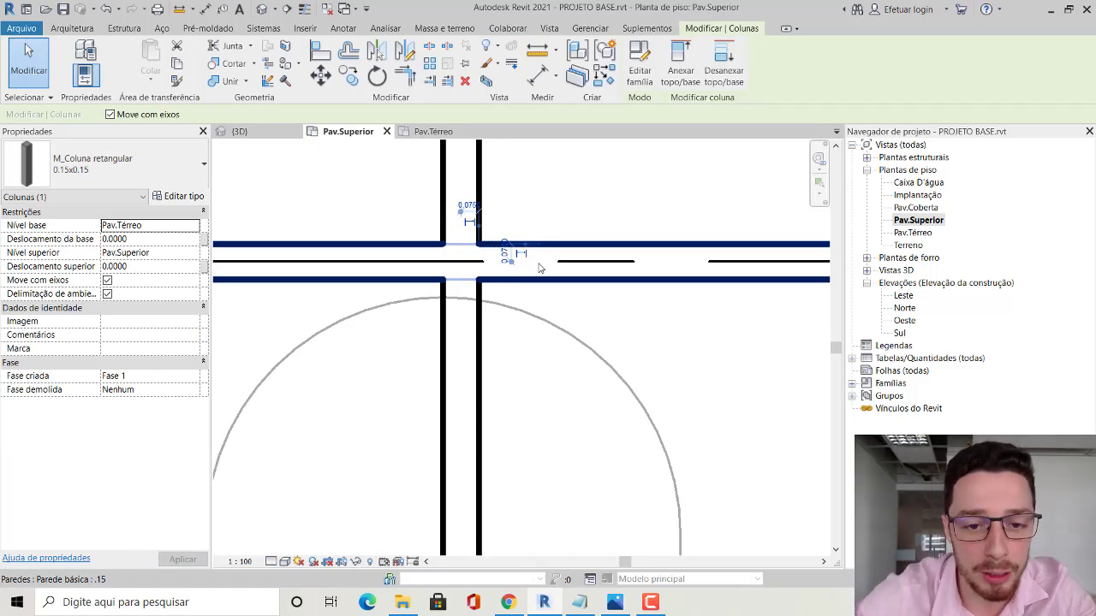
{"action": "key", "text": "Escape"}
Return to the {3D} view and zoom out to show the whole building with the new column
{"action": "scroll", "coordinate": [651, 298], "scroll_direction": "down", "scroll_amount": 3}
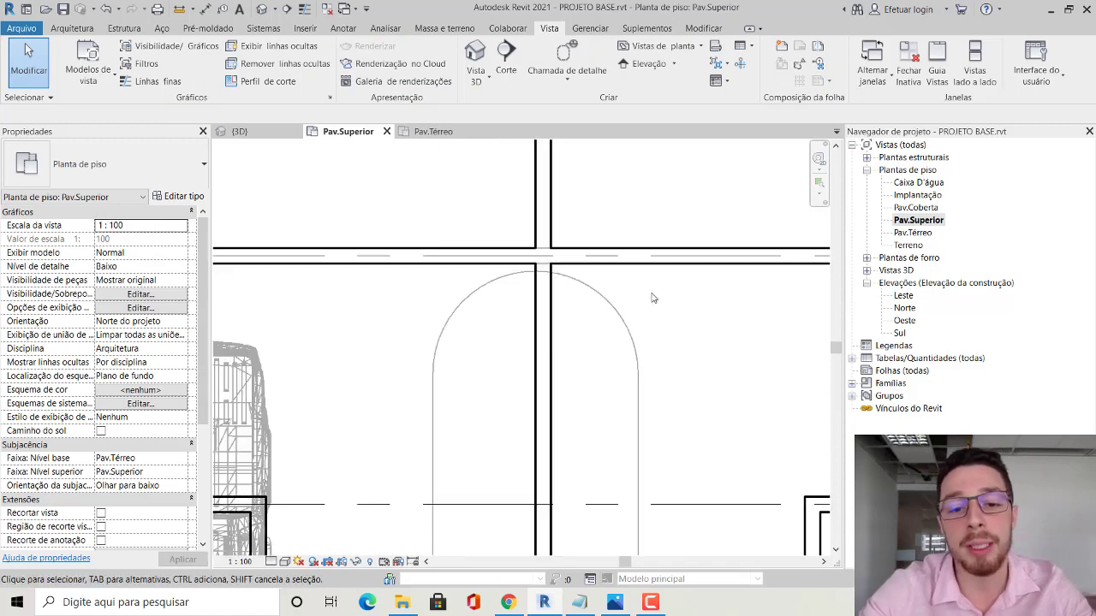
{"action": "scroll", "coordinate": [648, 294], "scroll_direction": "down", "scroll_amount": 3}
{"action": "scroll", "coordinate": [647, 300], "scroll_direction": "up", "scroll_amount": 1}
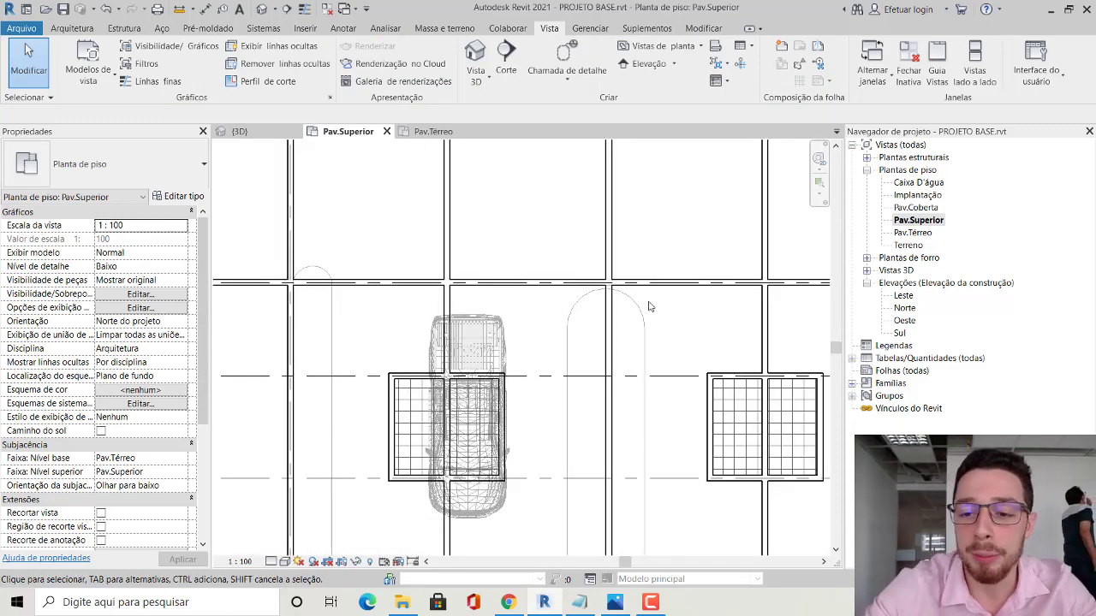
{"action": "left_click", "coordinate": [890, 371]}
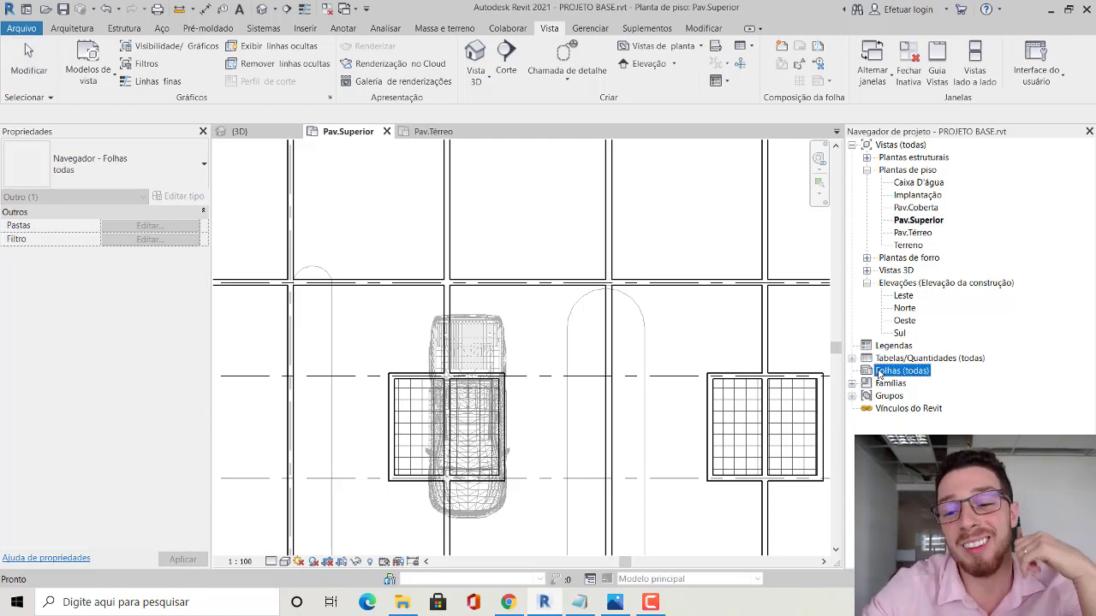
{"action": "left_click", "coordinate": [475, 55]}
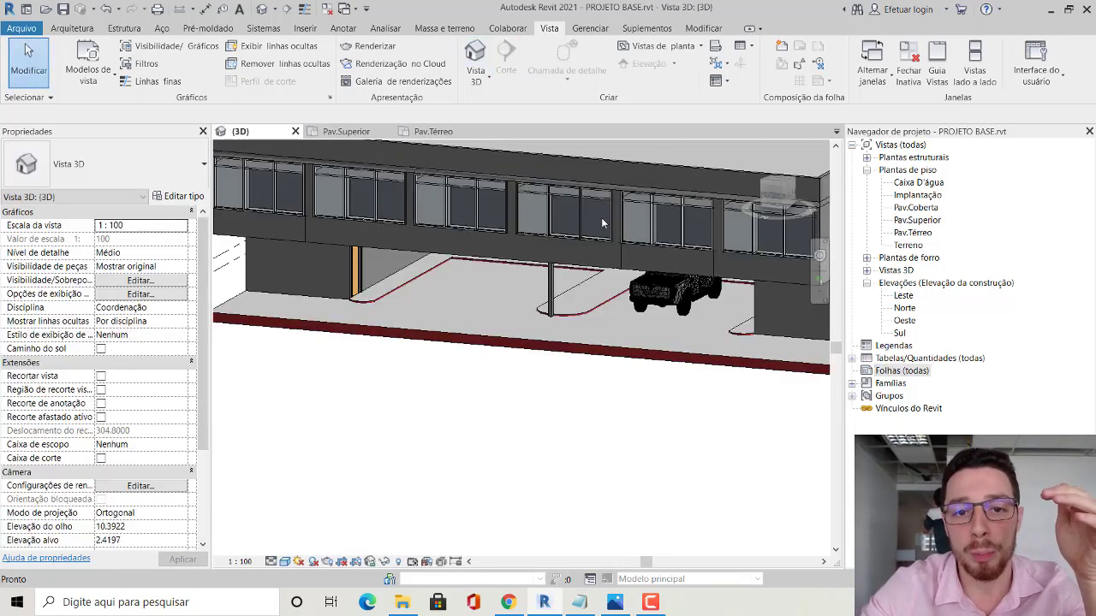
{"action": "scroll", "coordinate": [538, 377], "scroll_direction": "down", "scroll_amount": 3}
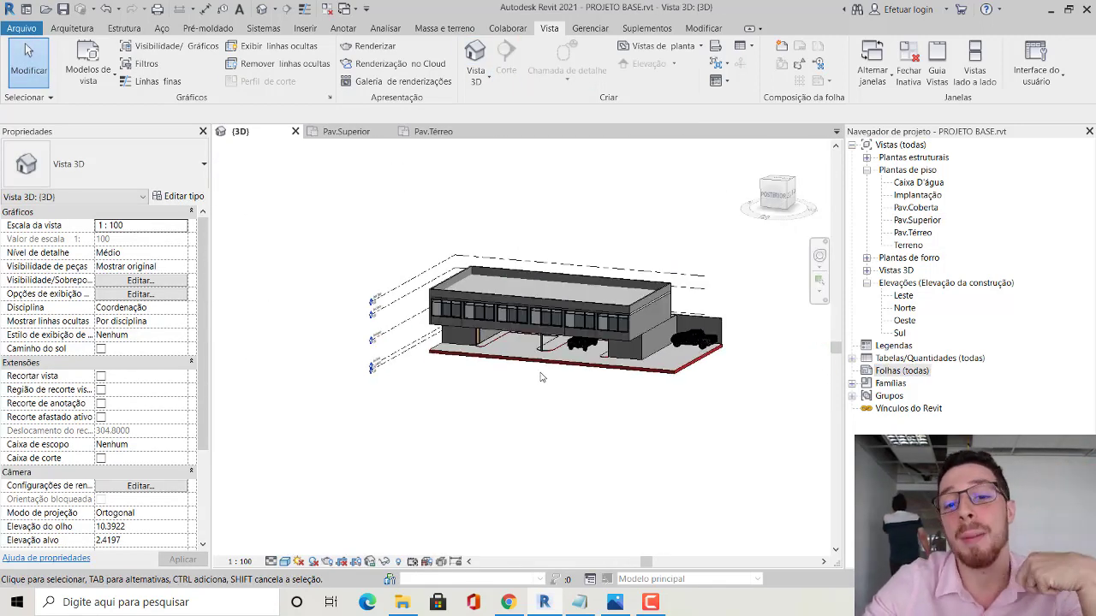